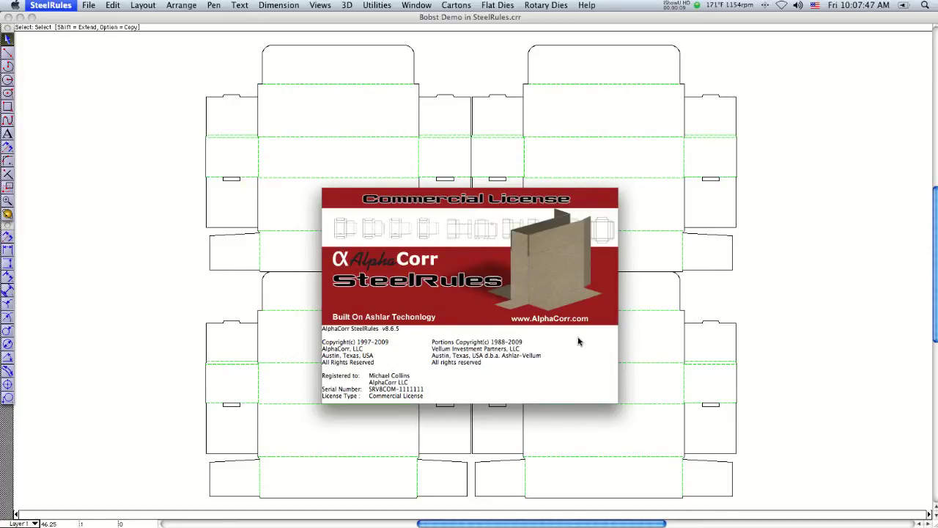
Step: Dismiss the AlphaCorr SteelRules license splash screen to reveal the Bobst Demo layout
click(578, 341)
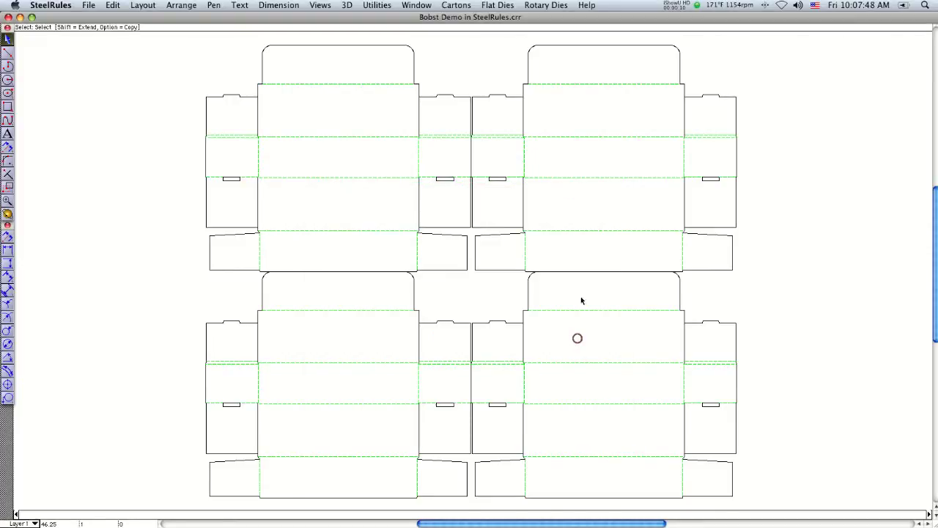
Step: Make a die sheet from the Bobst Demo four-up layout with Bobst Jigs
click(493, 6)
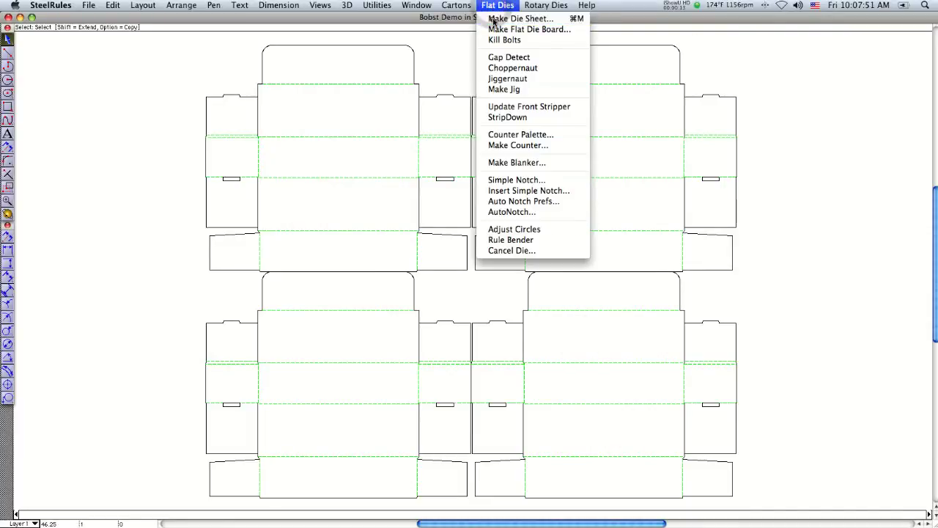
click(495, 18)
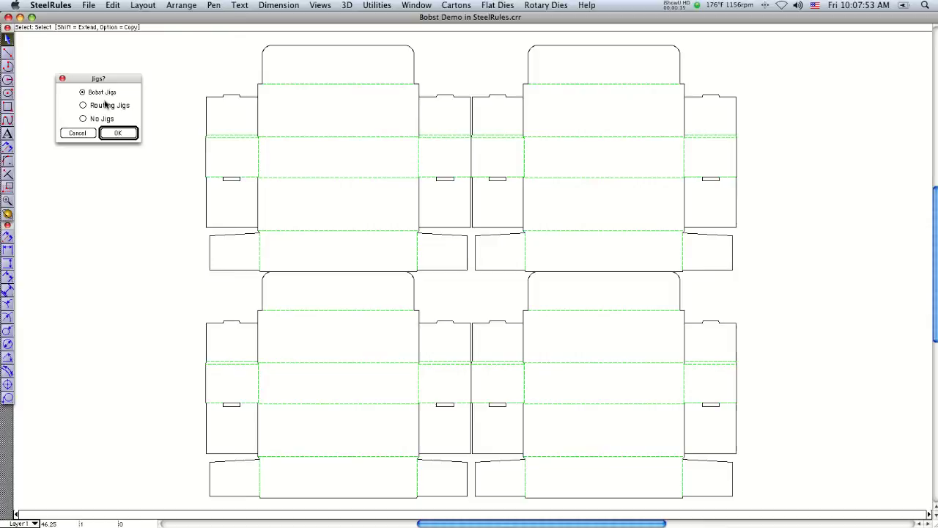
drag(113, 81, 329, 170)
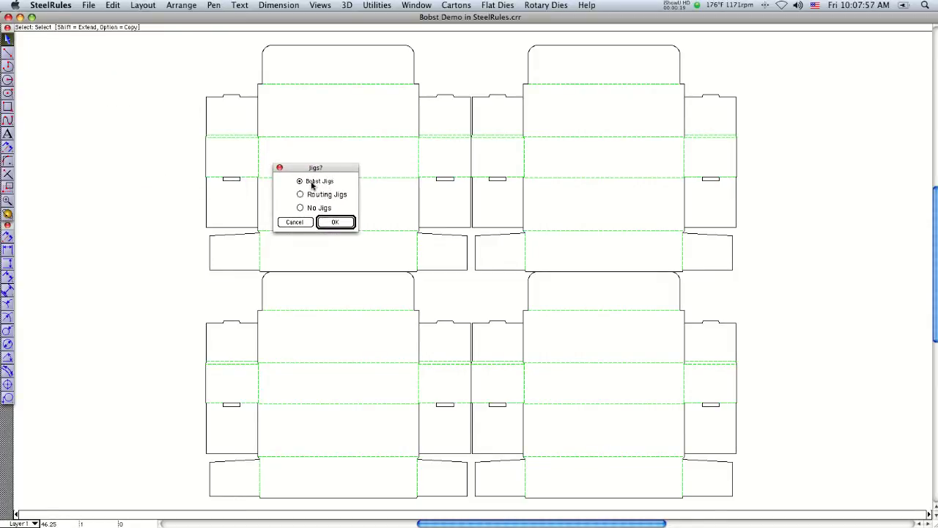
click(326, 224)
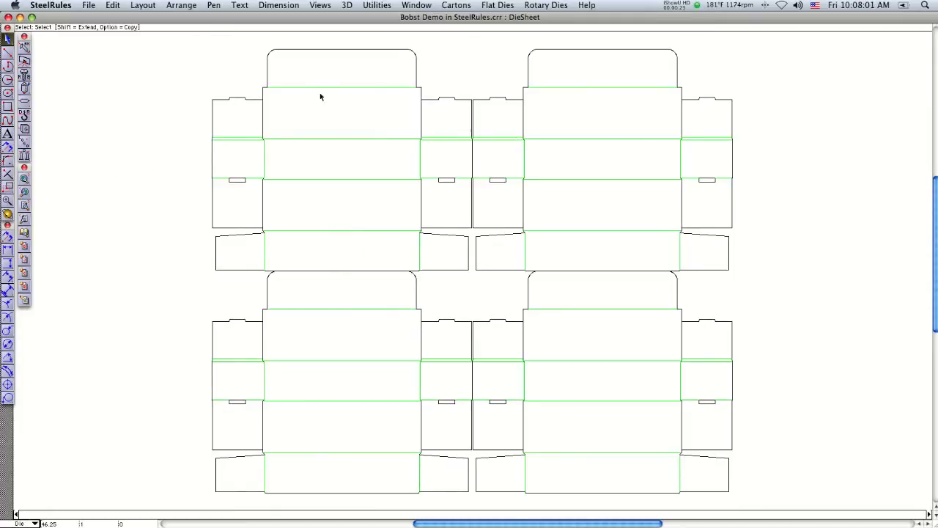
Step: Show the flat die board templates and bring up options for the Bobst CLII SPO 1600 board
click(486, 5)
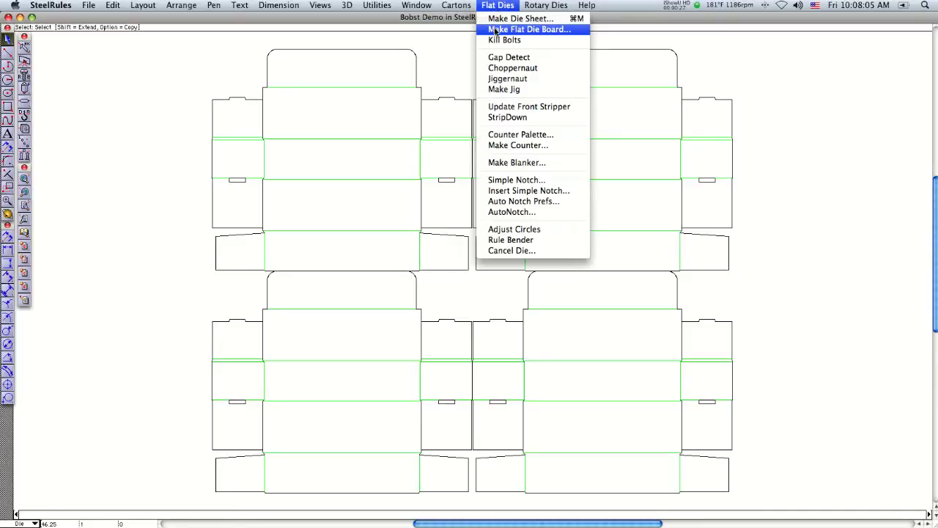
click(495, 30)
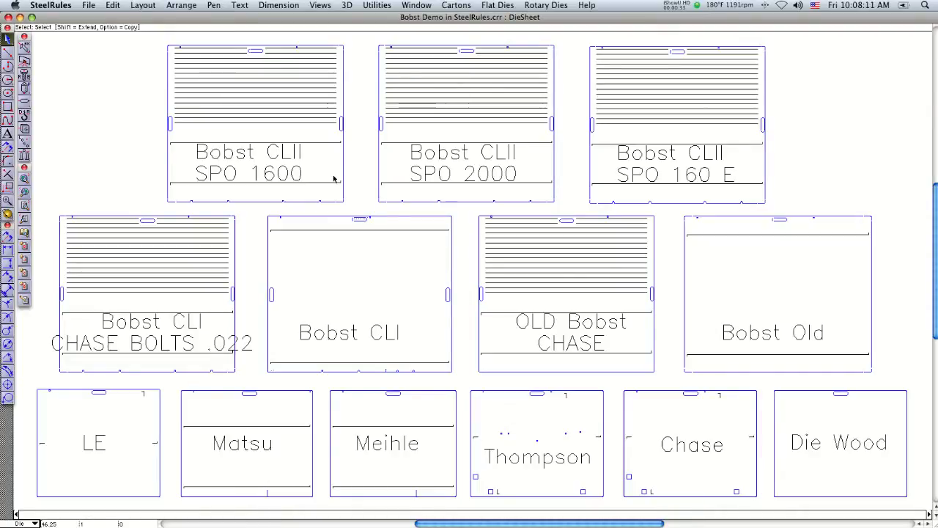
right_click(279, 96)
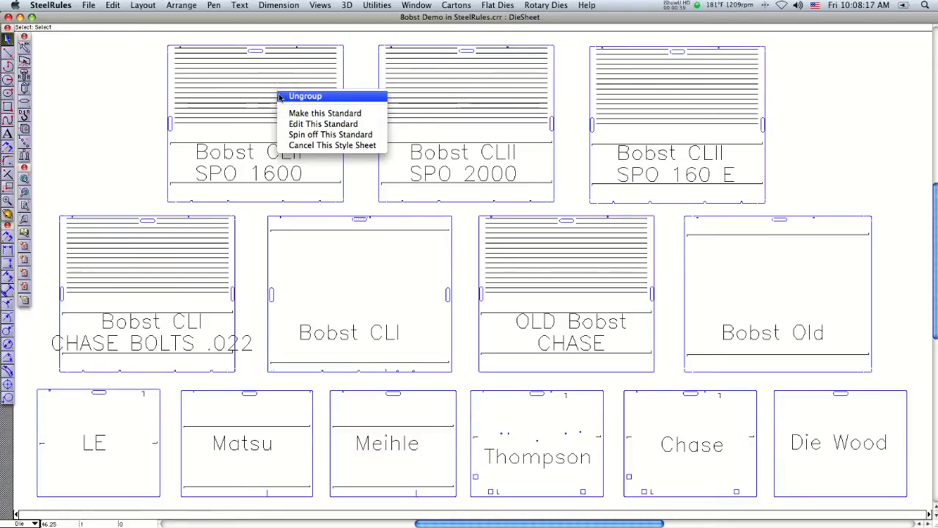
Step: Make Bobst CLII SPO 1600 the standard board, setting BKBack and BKLeadEdge from die snap points
click(296, 114)
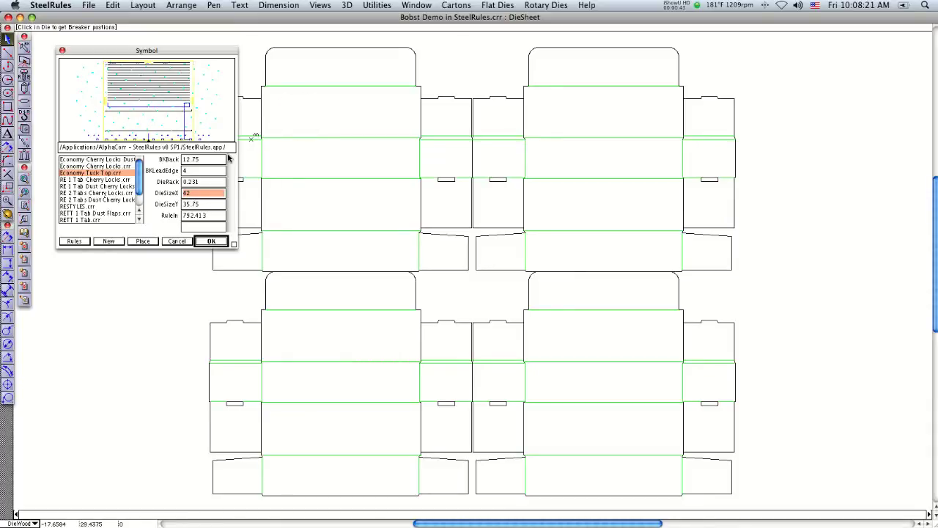
click(210, 159)
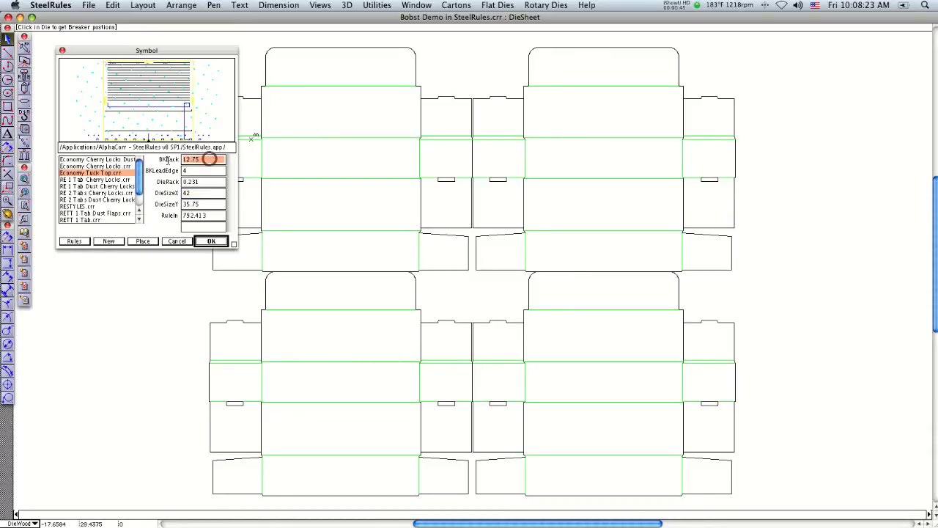
click(734, 157)
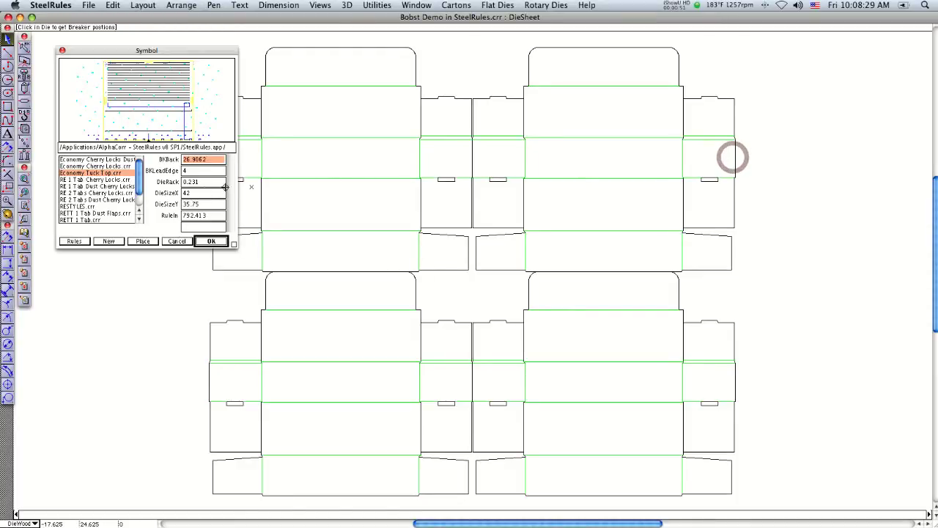
key(Tab)
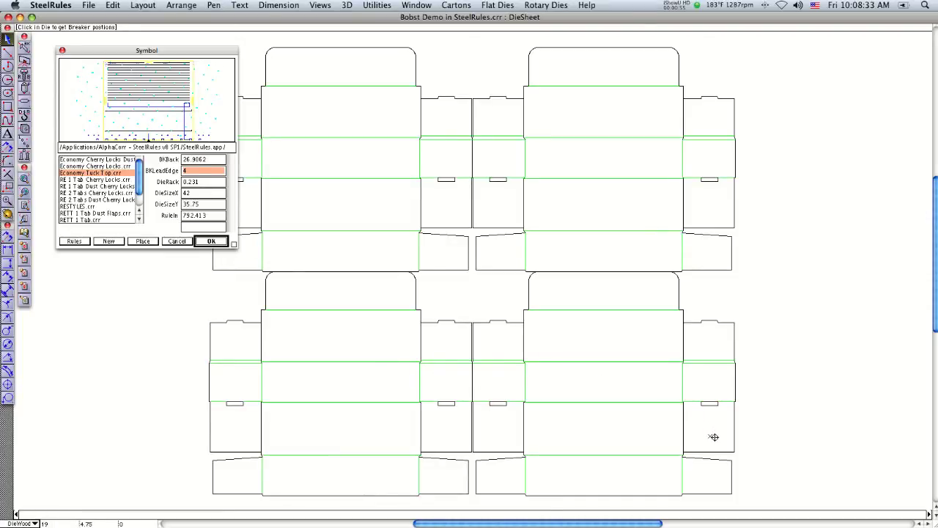
click(734, 440)
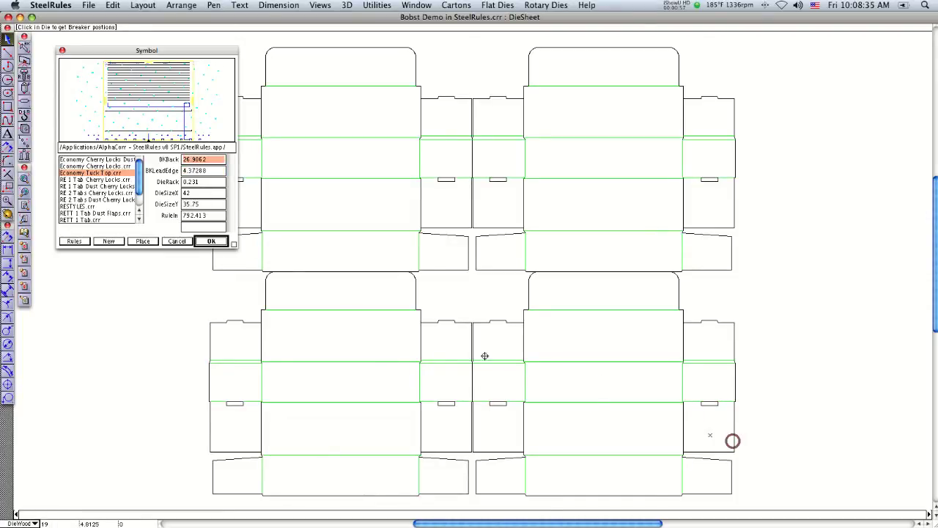
click(207, 243)
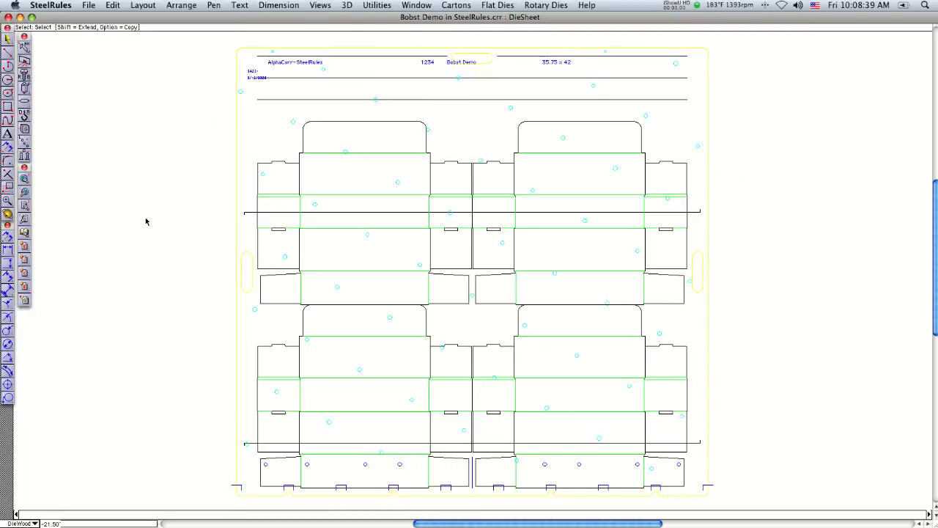
Step: Move the 35.75 x 42 and Bobst Demo title-block labels rightward along the top line
click(556, 62)
drag(574, 65, 641, 65)
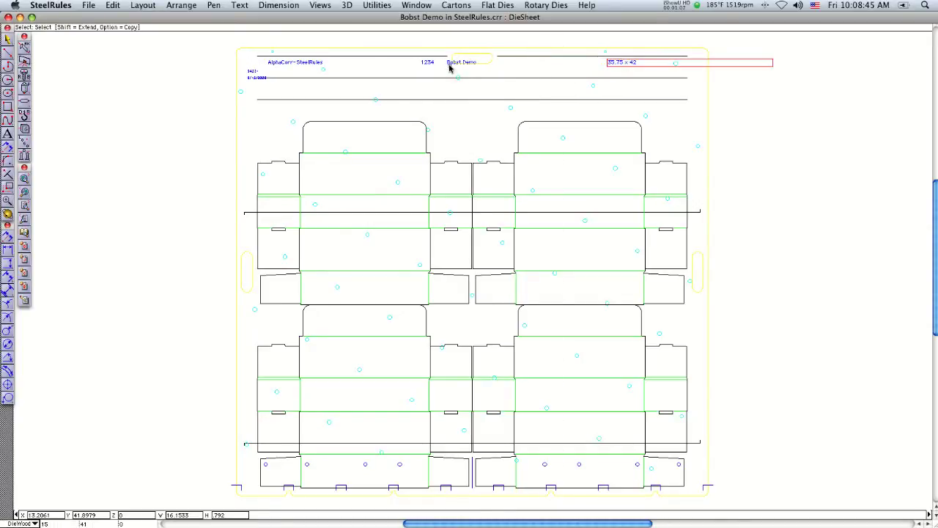
drag(450, 68, 550, 65)
drag(787, 99, 722, 47)
drag(770, 67, 708, 65)
click(748, 101)
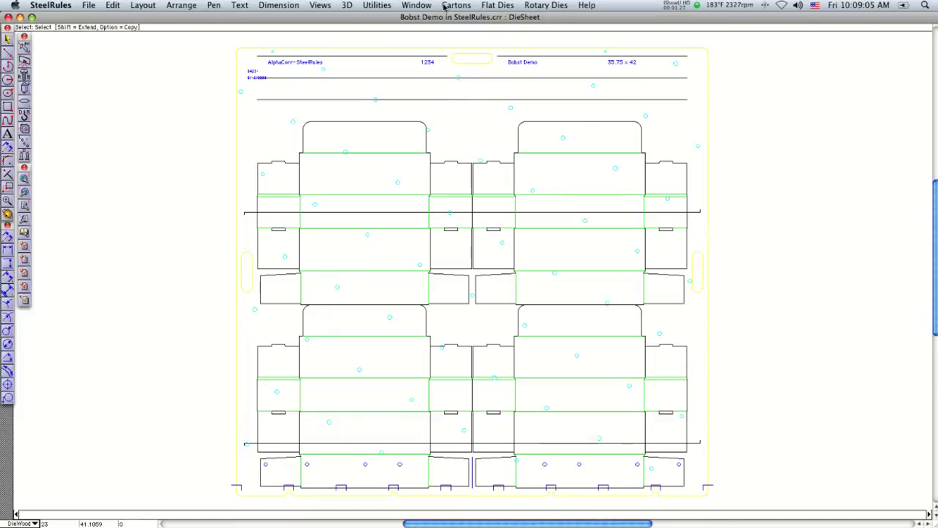
Step: Run Kill Bolts and confirm removal of the 19 conflicting bolt holes
click(490, 6)
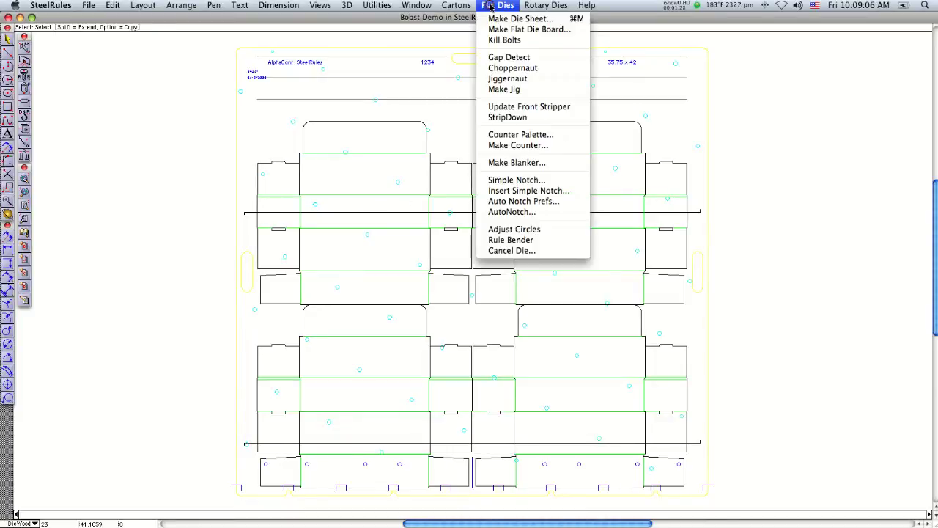
click(497, 40)
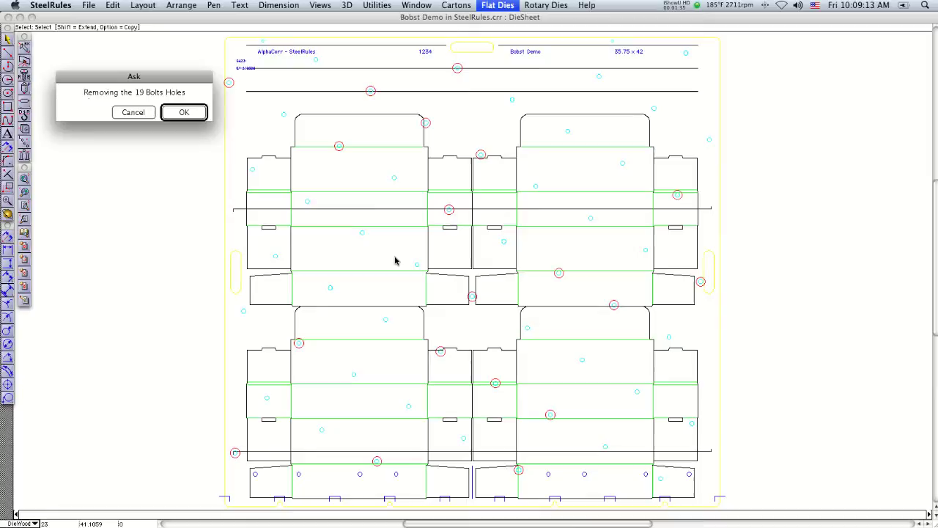
click(184, 112)
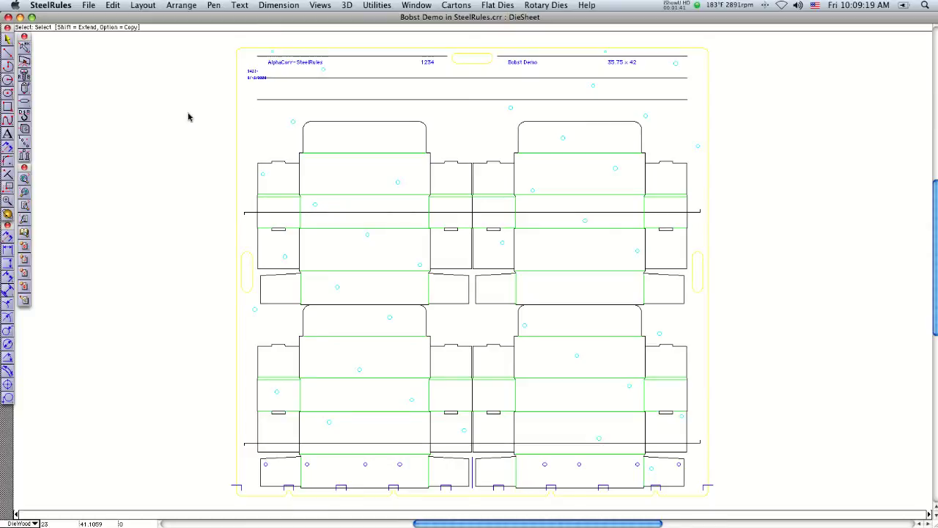
click(497, 6)
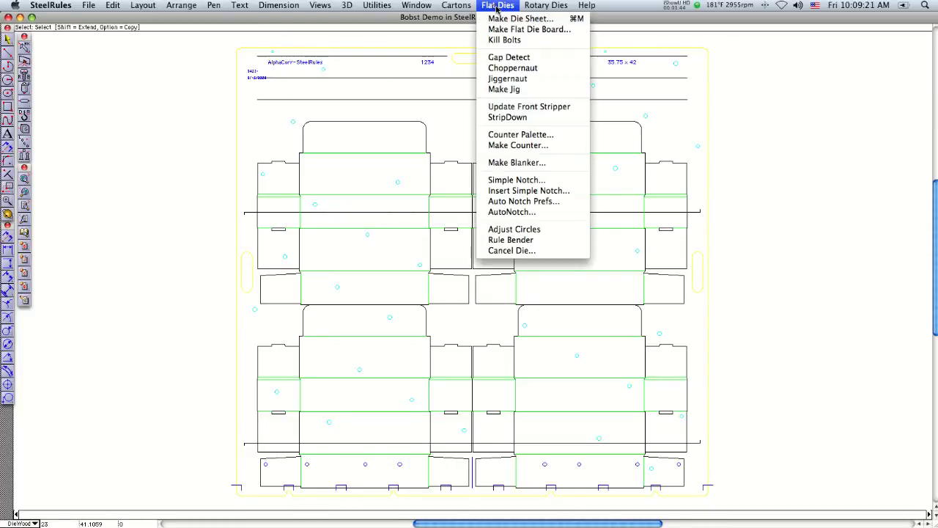
Step: With the Jig Tool, strip the central waste area and the slots in the left, top and right panels
click(506, 79)
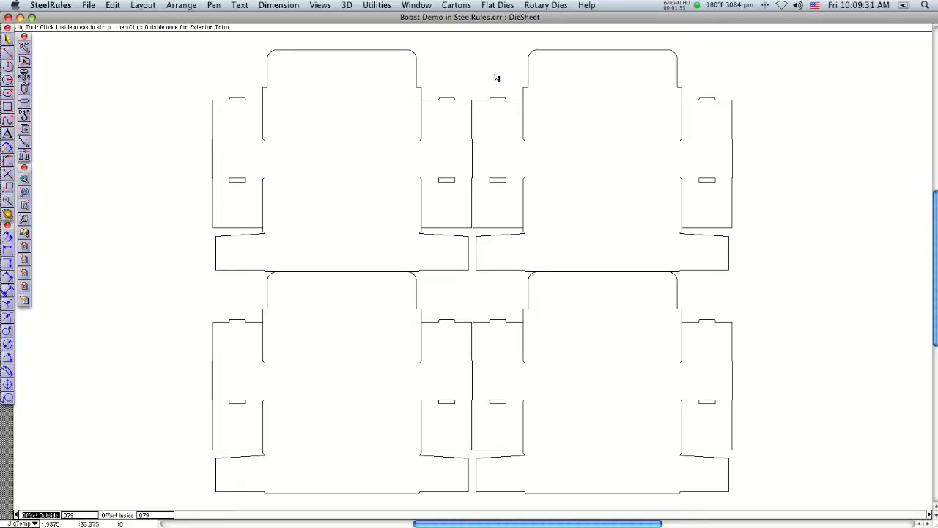
click(473, 295)
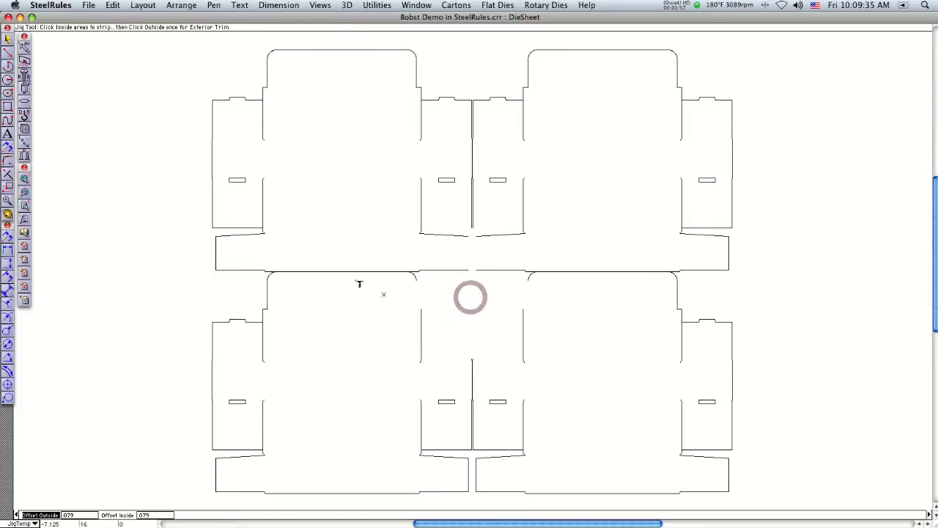
click(219, 156)
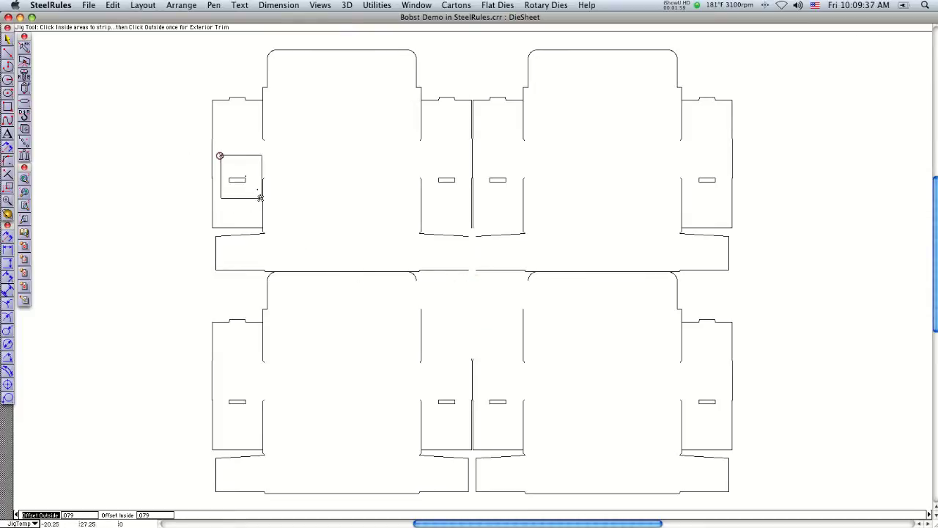
click(396, 309)
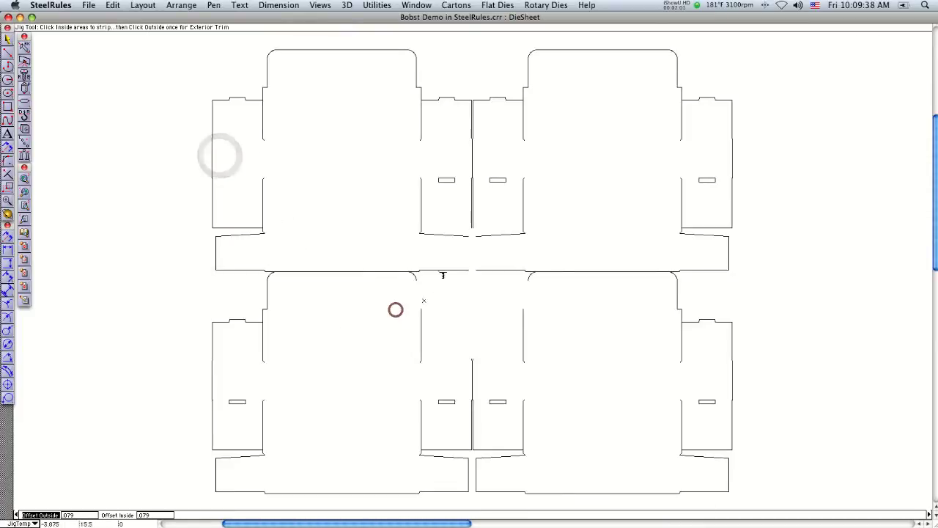
click(440, 170)
click(404, 266)
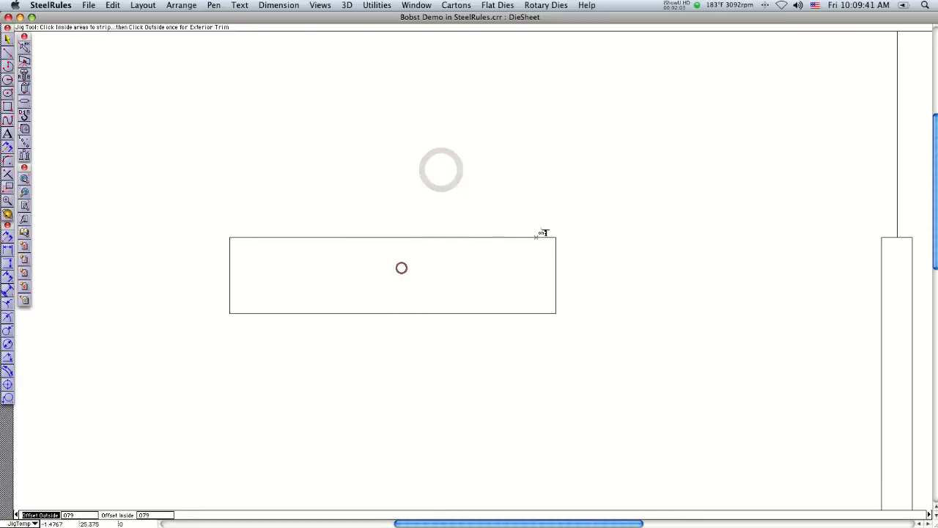
click(514, 257)
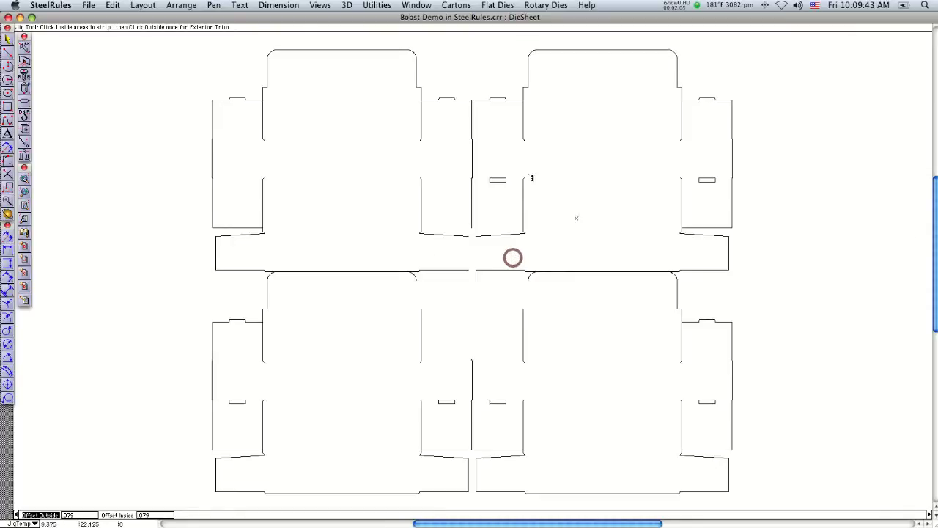
click(494, 177)
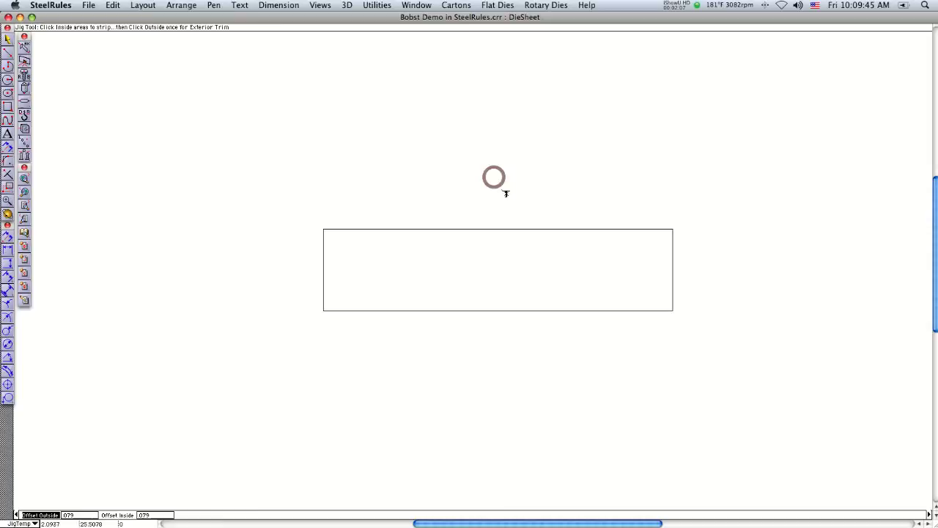
click(498, 257)
click(712, 178)
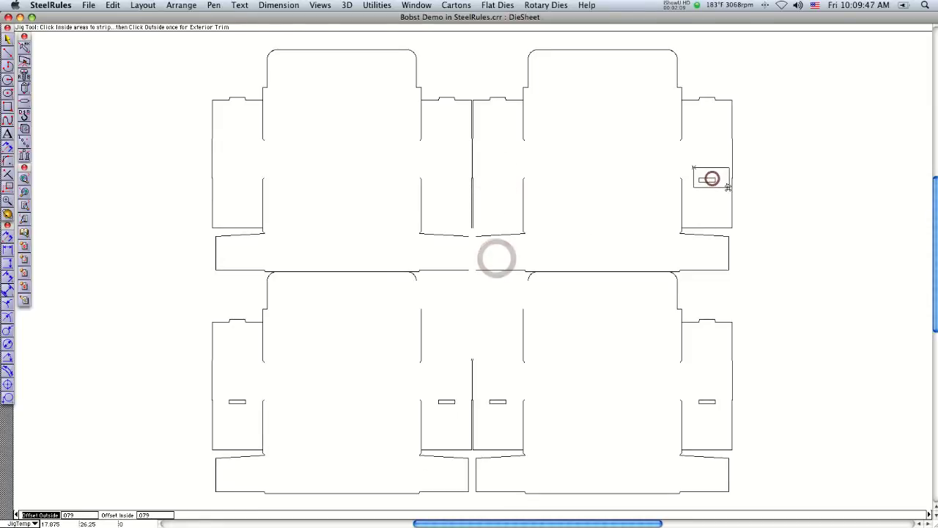
click(519, 326)
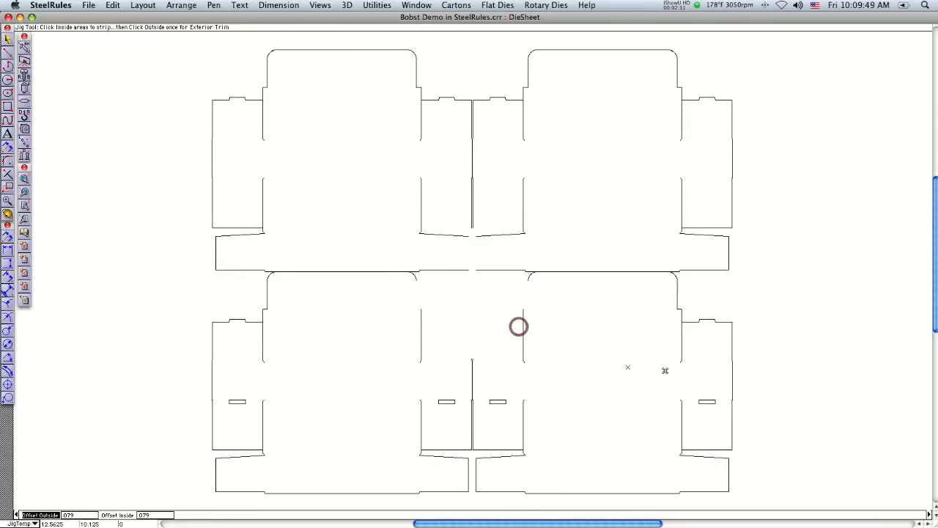
Step: Strip the remaining lower and left panel slots, then set the exterior trim outside the layout
click(686, 382)
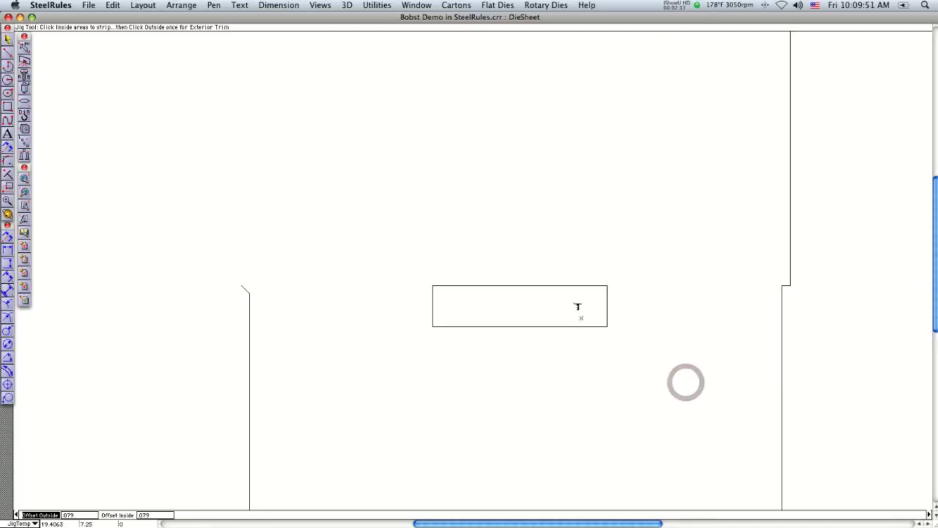
click(573, 302)
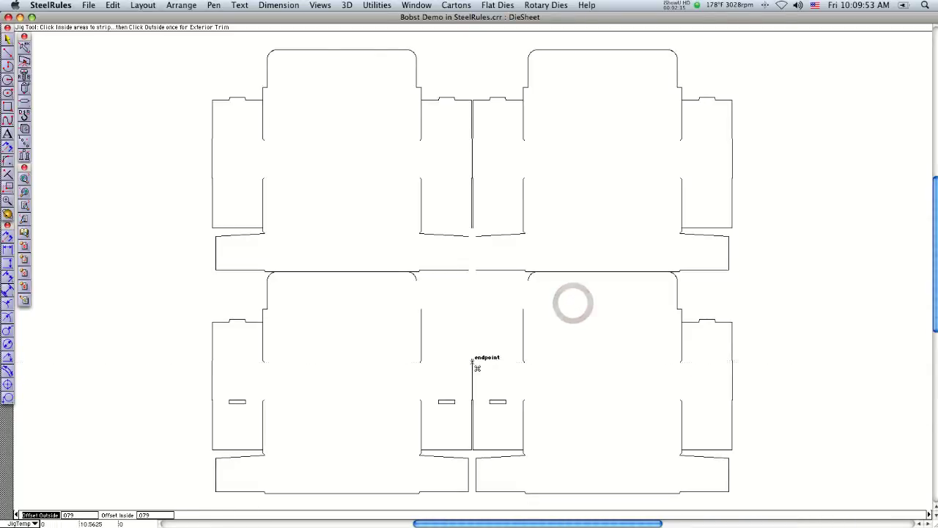
click(495, 396)
click(485, 354)
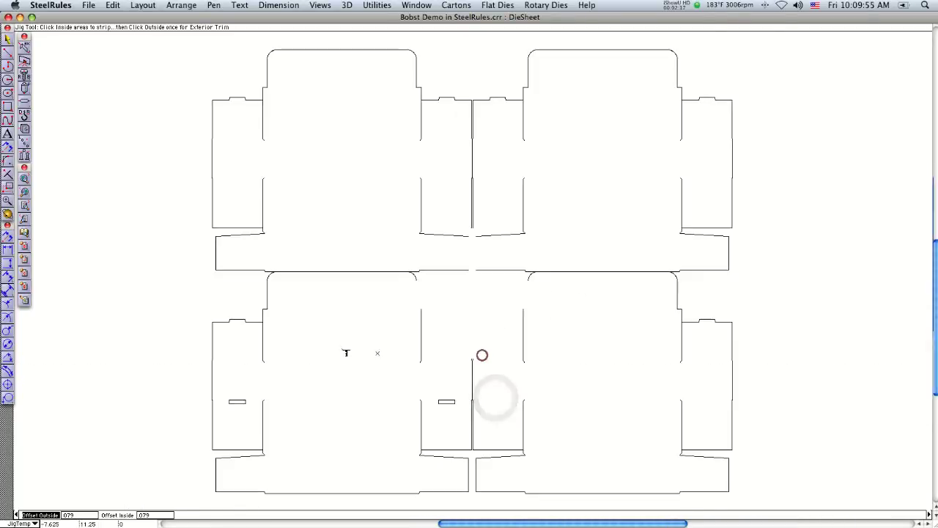
click(435, 382)
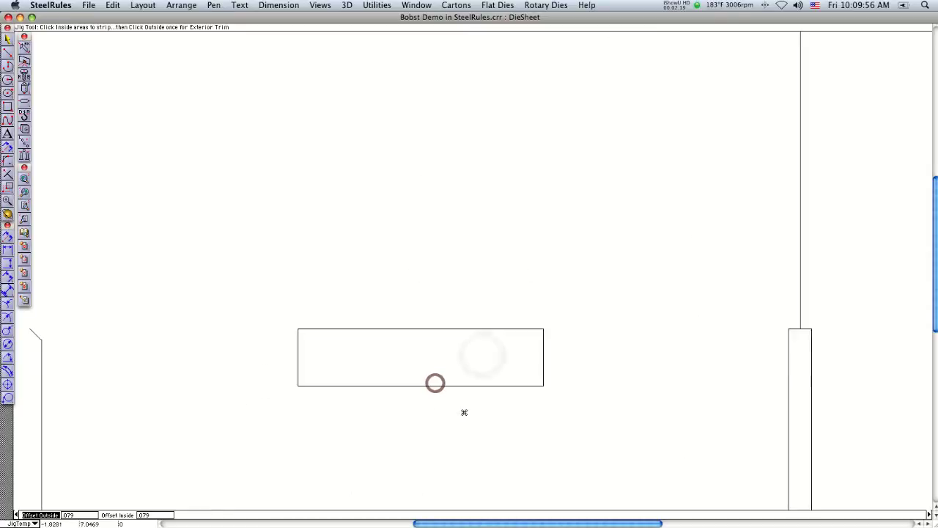
click(457, 359)
drag(210, 378, 253, 412)
click(237, 402)
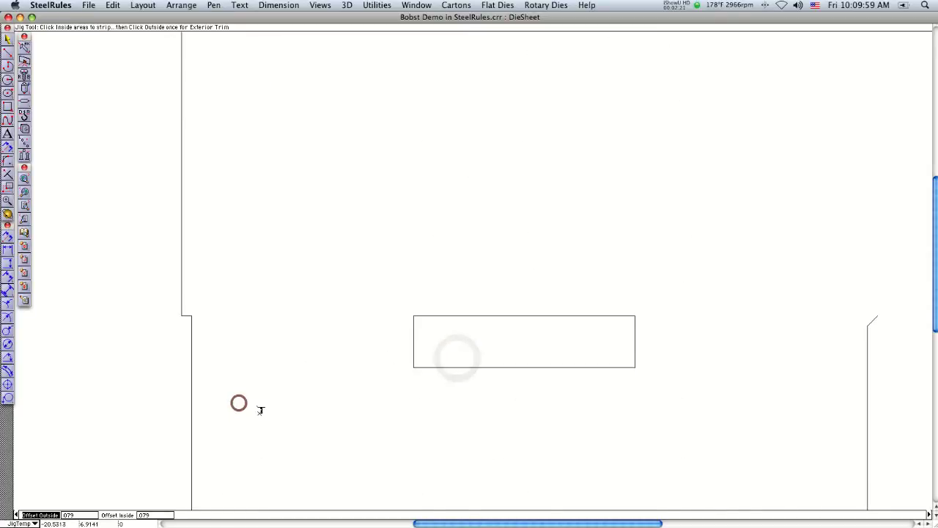
click(450, 342)
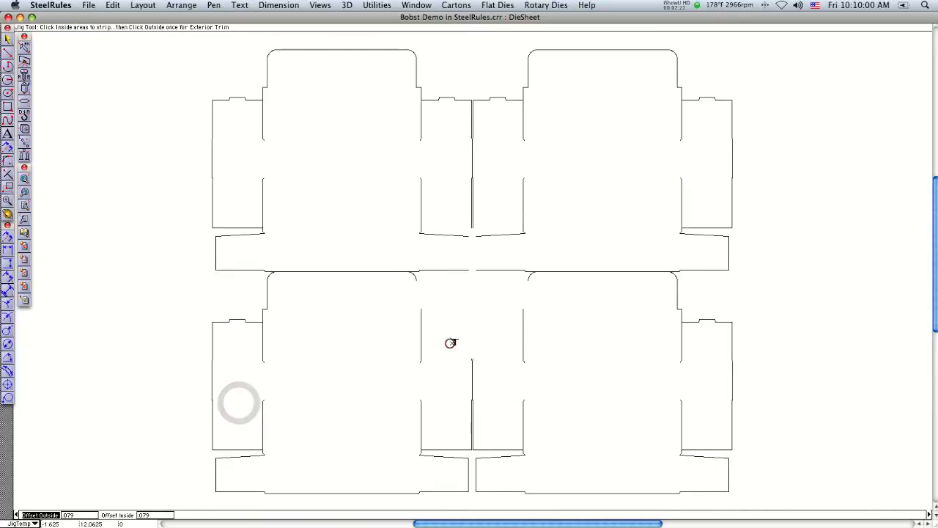
click(183, 152)
Step: Zoom into the die's top-left corner to inspect the jig lines, then back out to the full sheet
click(6, 39)
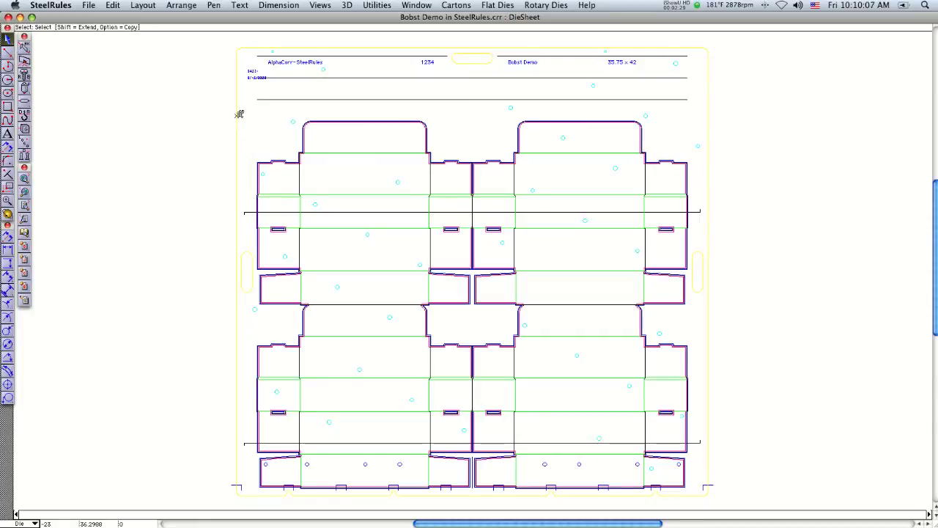
drag(239, 111, 316, 184)
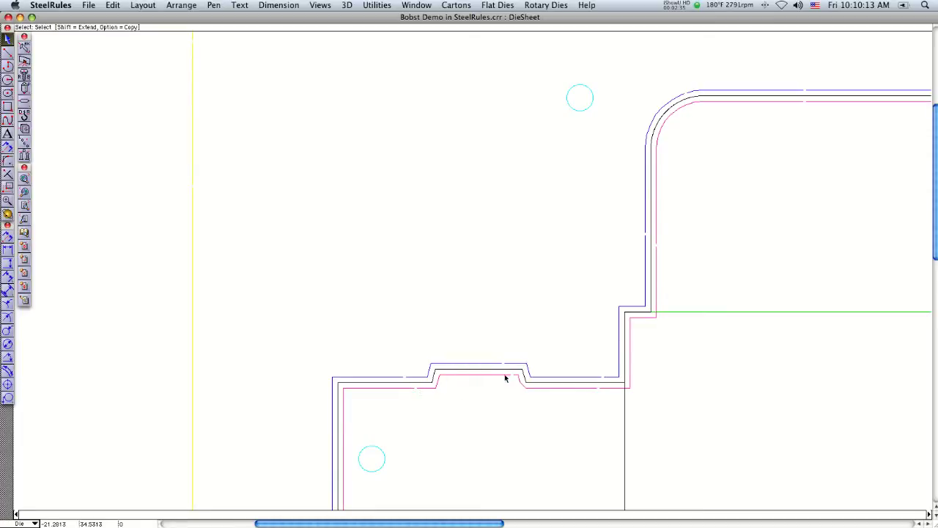
drag(448, 318, 400, 273)
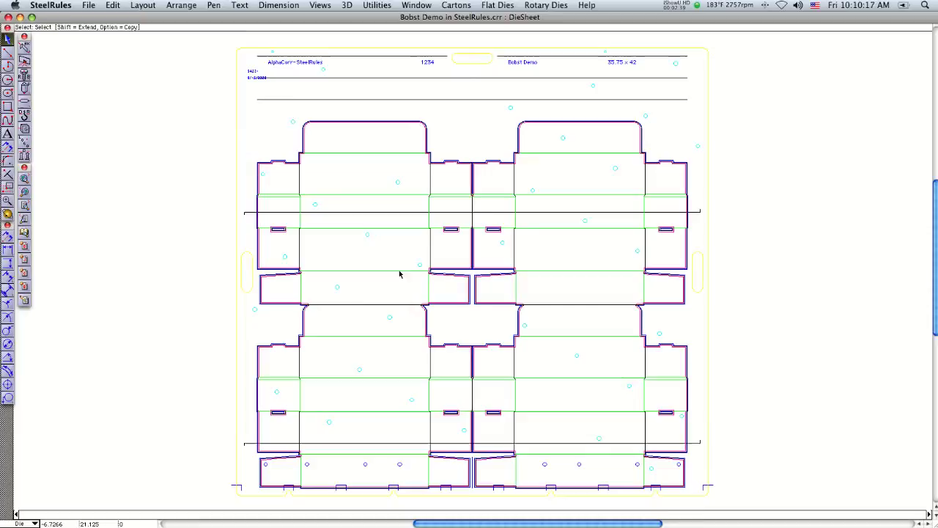
Step: Generate laser stripping jigs with stands and display the MaleBack board
click(490, 5)
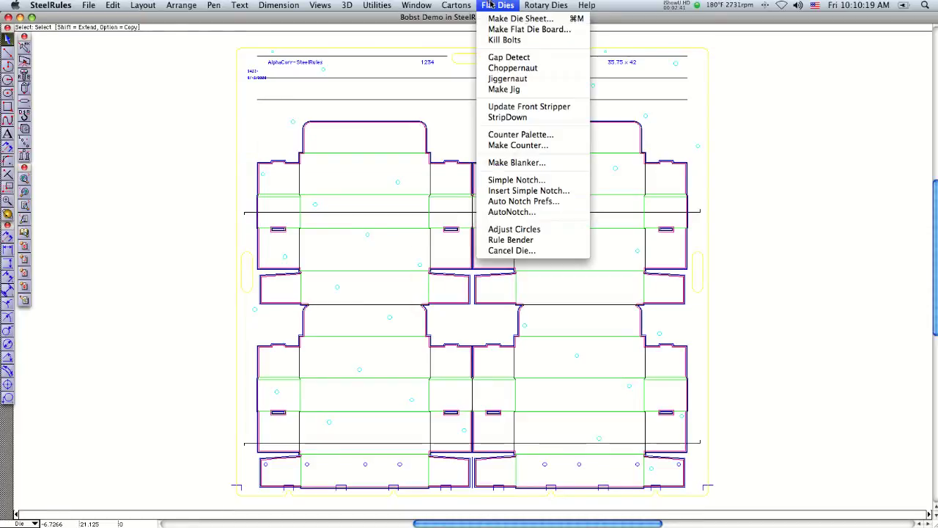
click(508, 88)
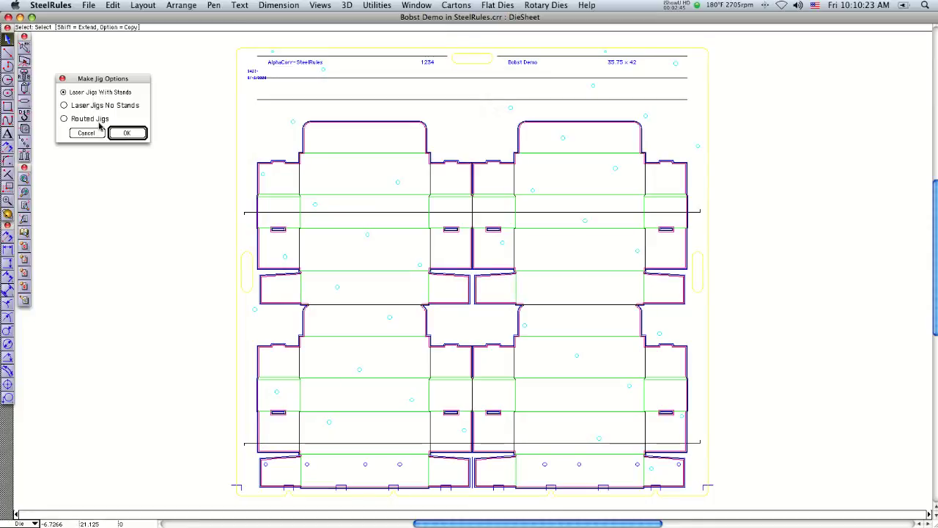
click(127, 134)
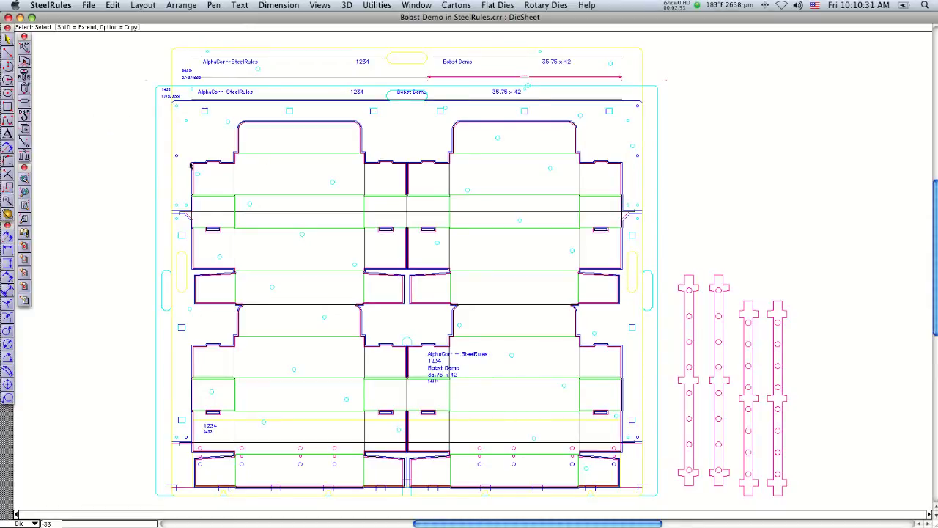
click(24, 260)
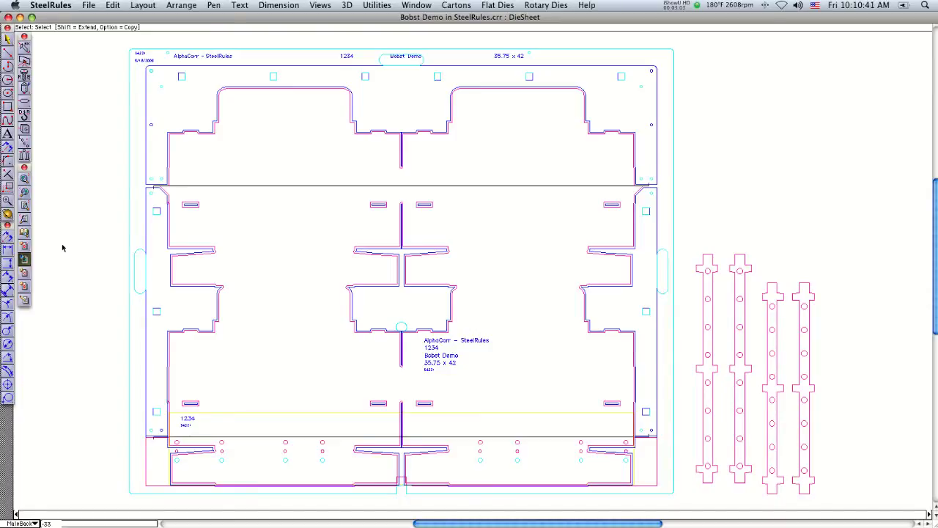
Step: Place a left and a right jig rail, each running from the board's bottom edge to its top edge
click(24, 157)
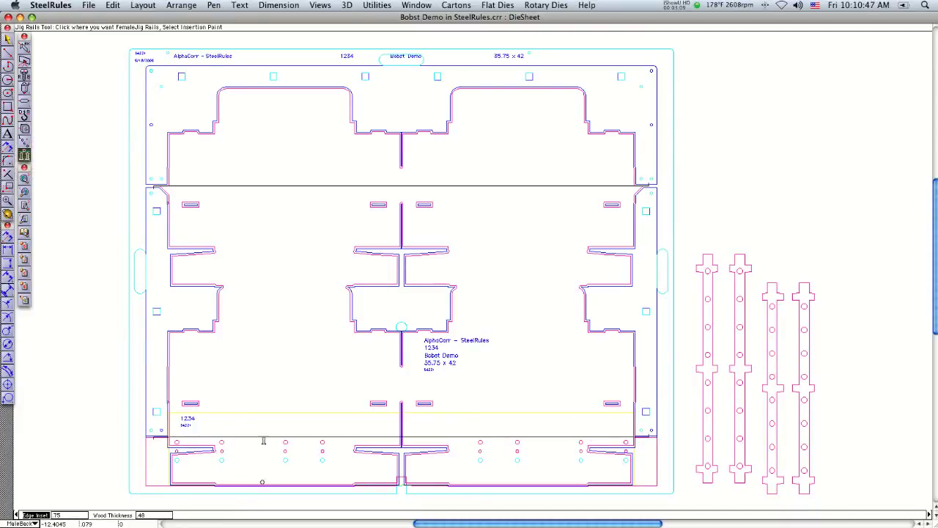
click(262, 482)
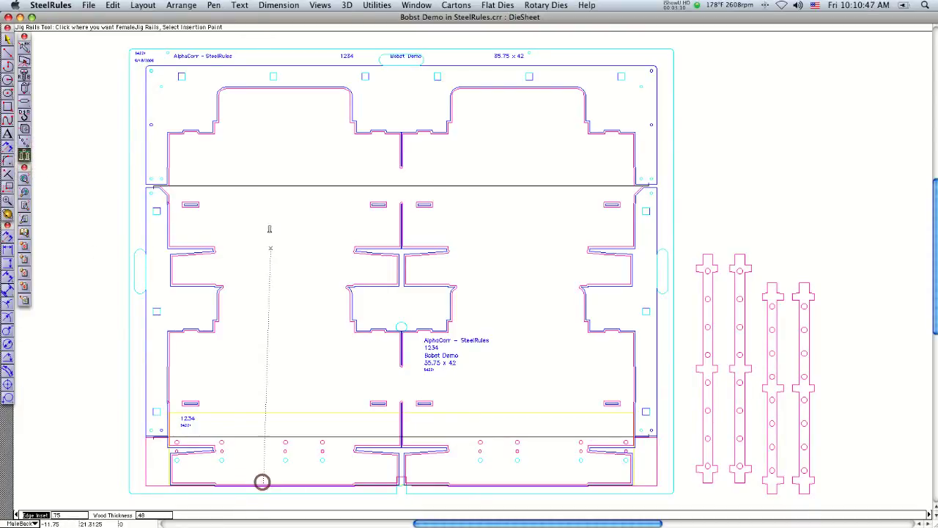
click(263, 92)
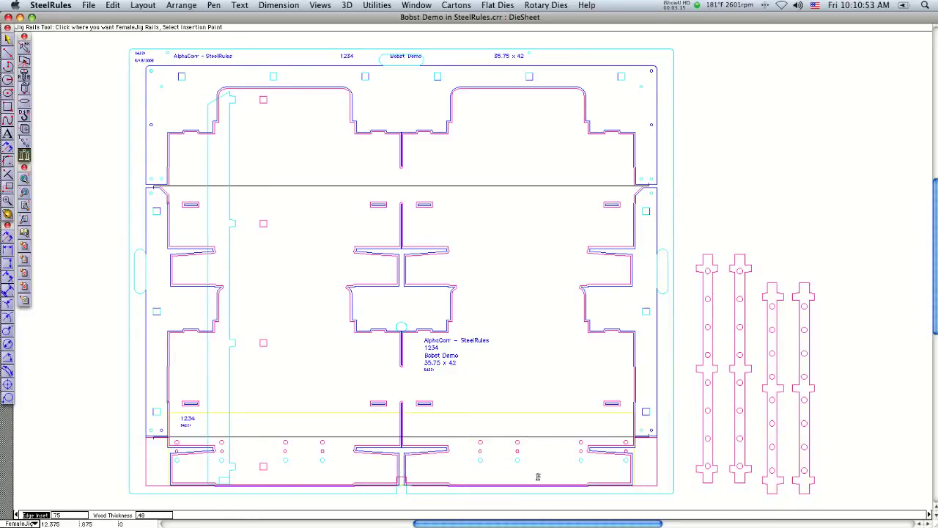
click(543, 481)
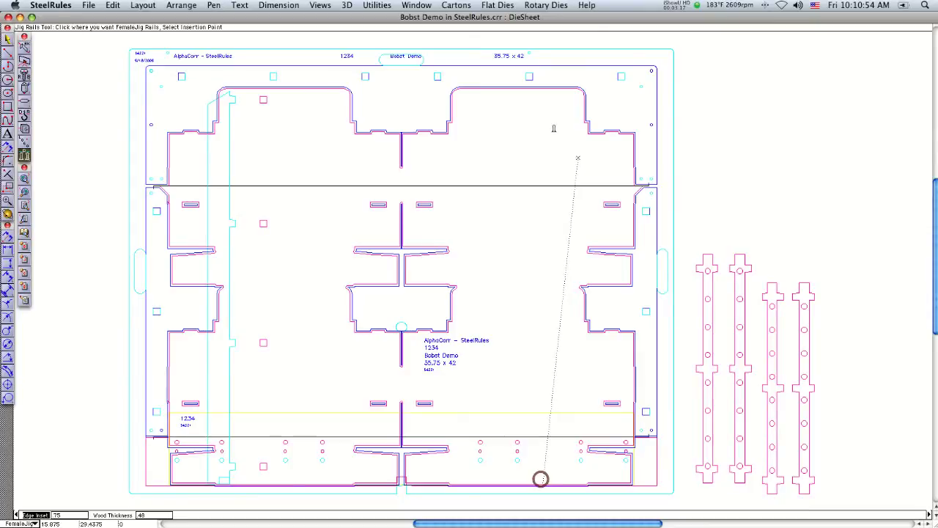
click(542, 89)
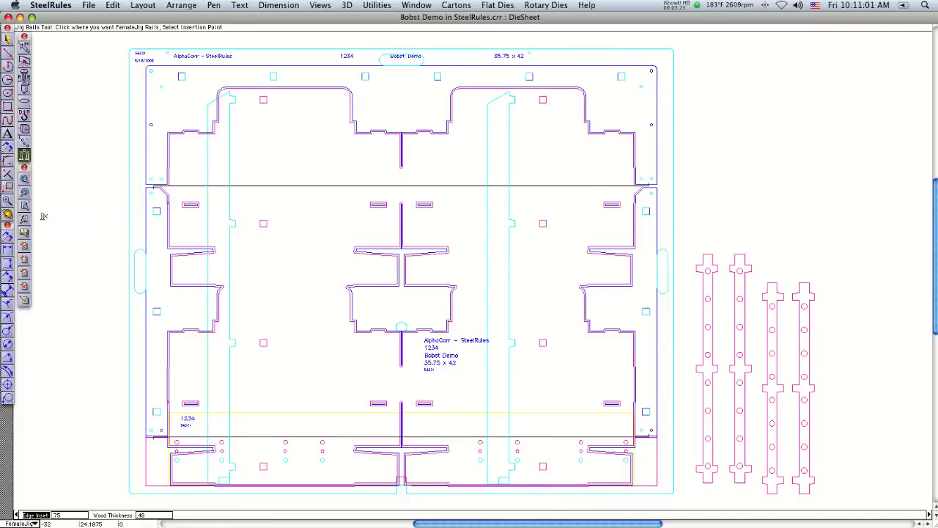
drag(24, 156, 18, 156)
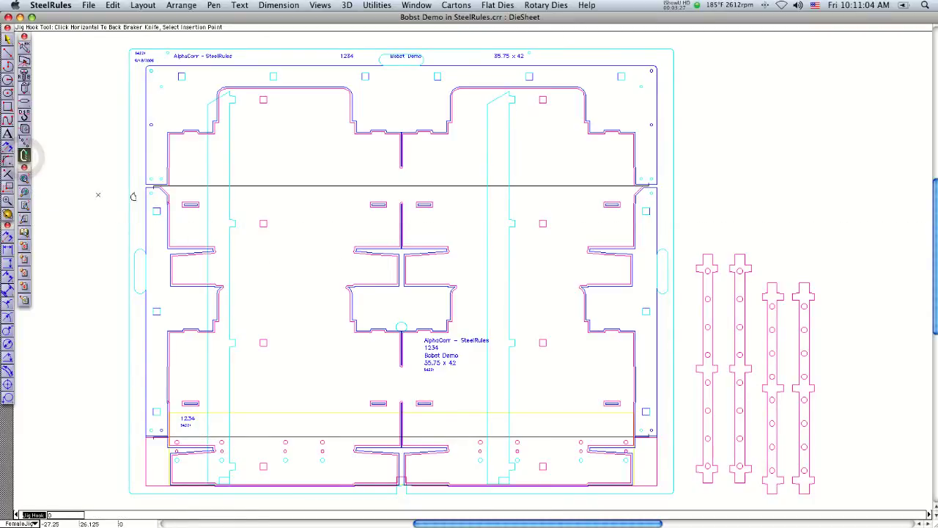
Step: Place jig hooks where the left and right rails cross the horizontal breaker knife line
click(208, 186)
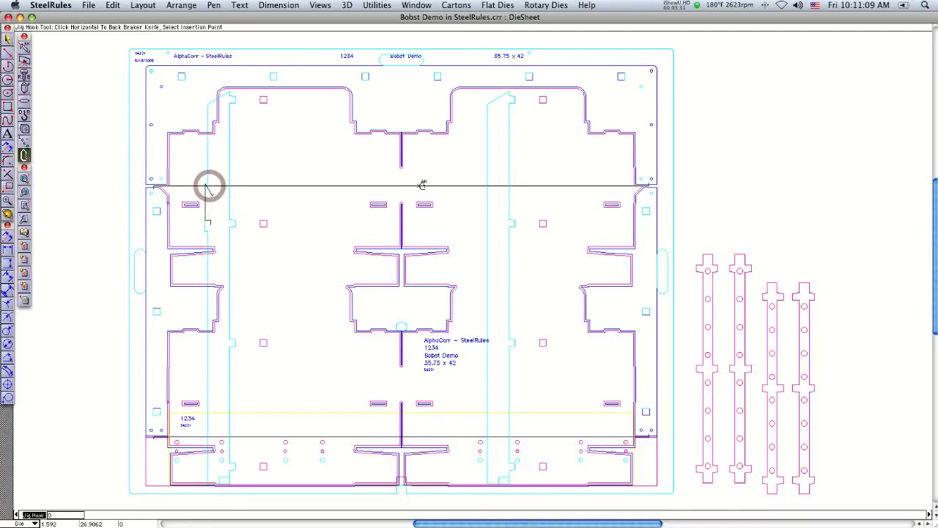
click(485, 186)
key(Escape)
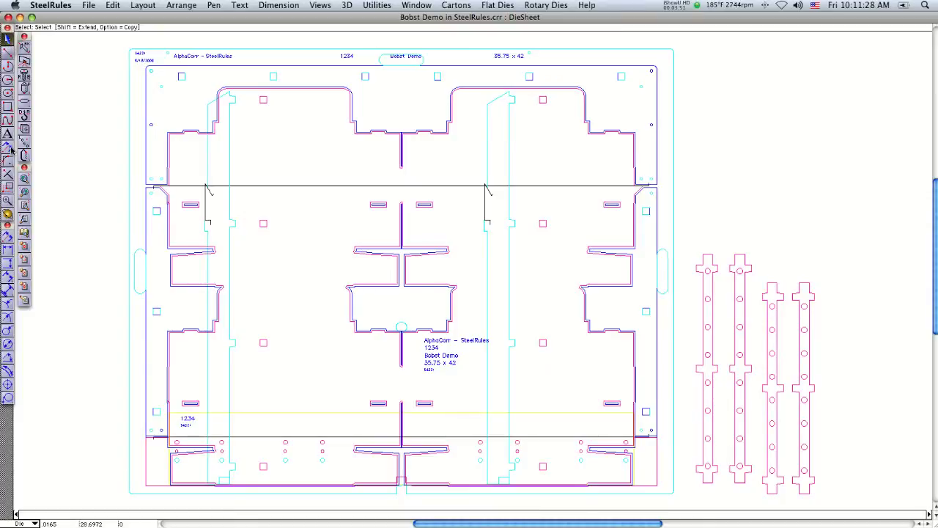
Step: Show the carton die layout and select the left and right vertical edge lines
click(24, 248)
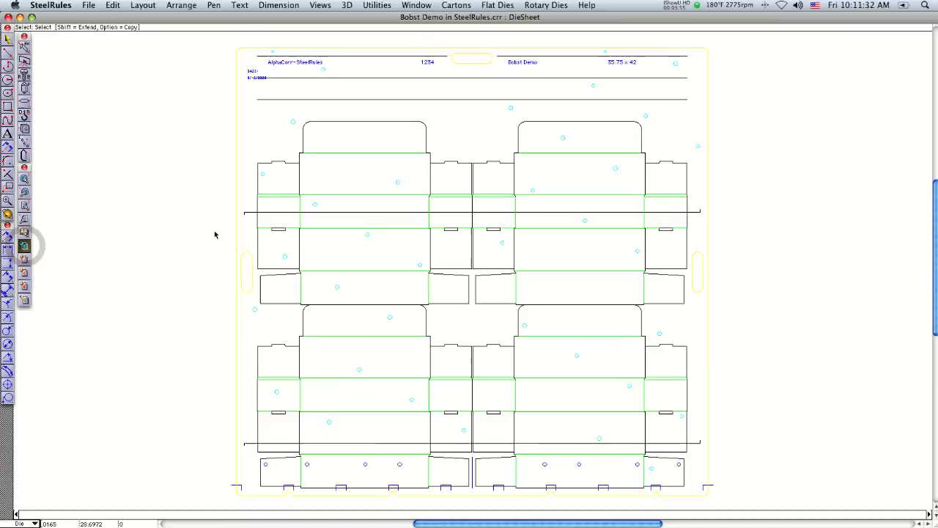
click(256, 219)
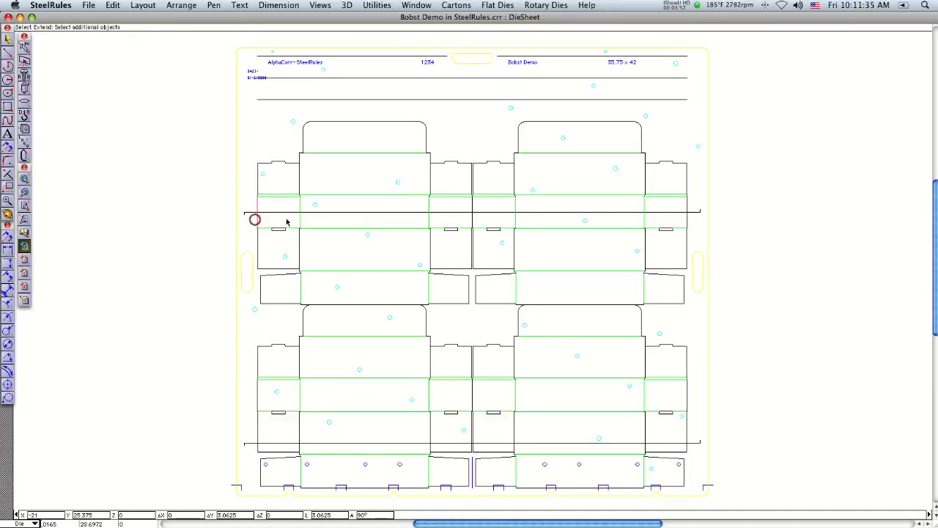
click(685, 219)
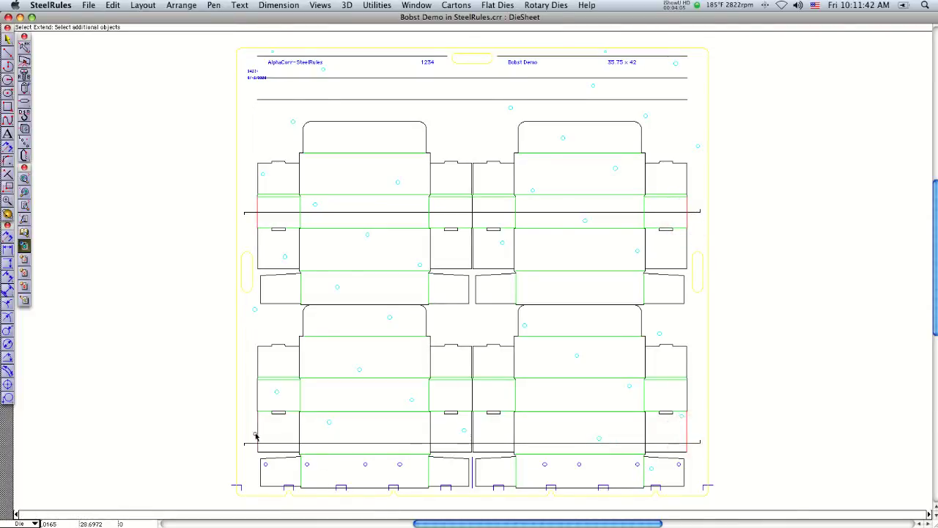
Step: Trim the upper and lower horizontal breaker lines away between the cartons
click(7, 174)
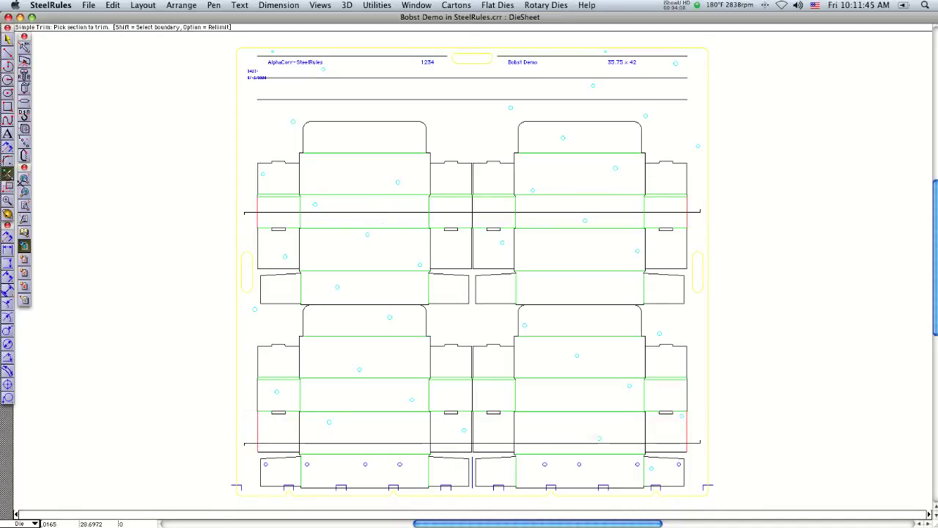
click(402, 214)
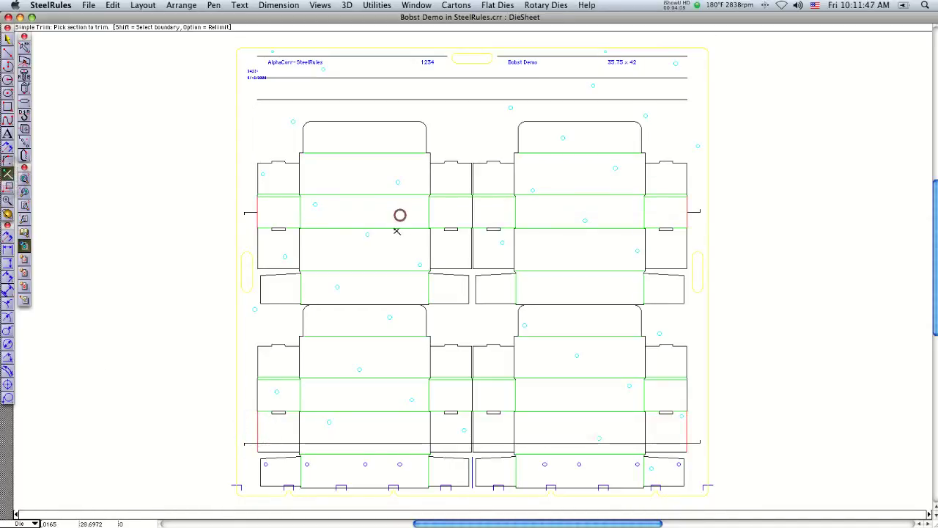
click(370, 442)
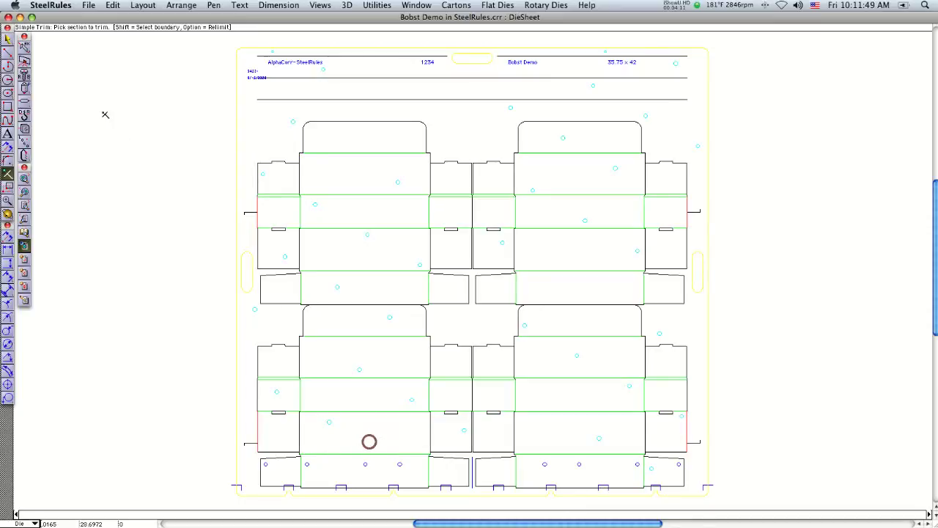
click(7, 38)
click(78, 77)
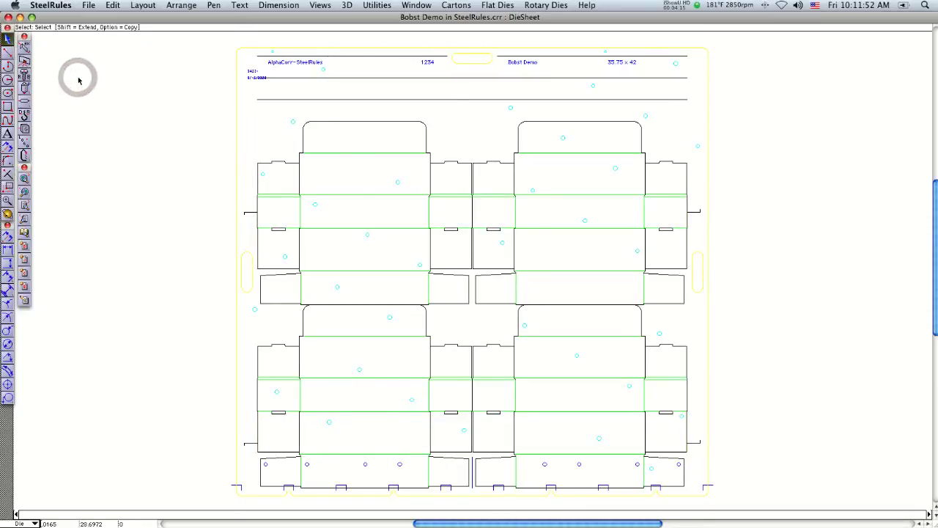
Step: Apply simple notches to all layers at 3.5 spacing
click(501, 6)
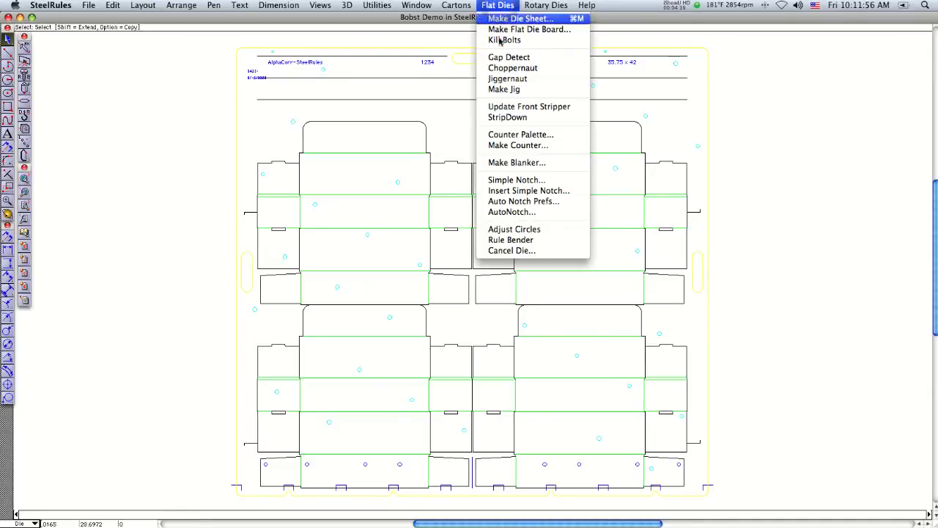
click(499, 179)
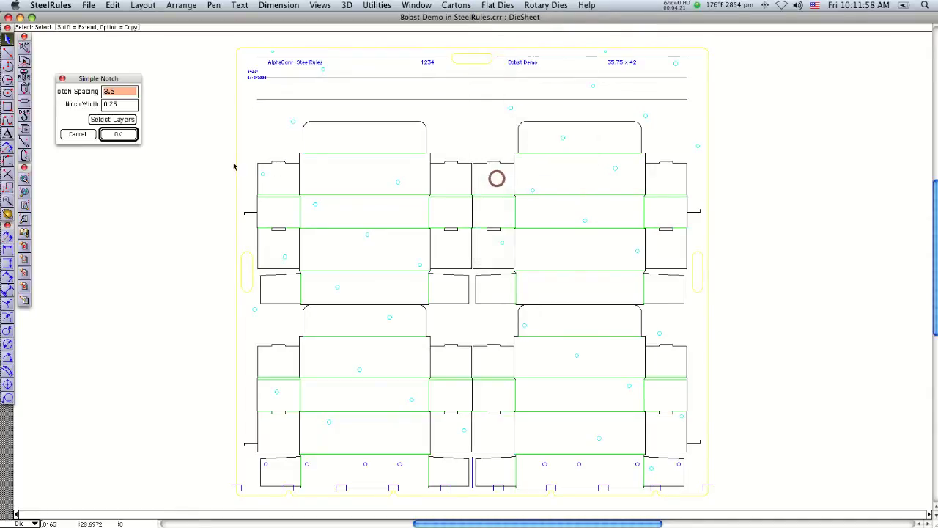
click(112, 121)
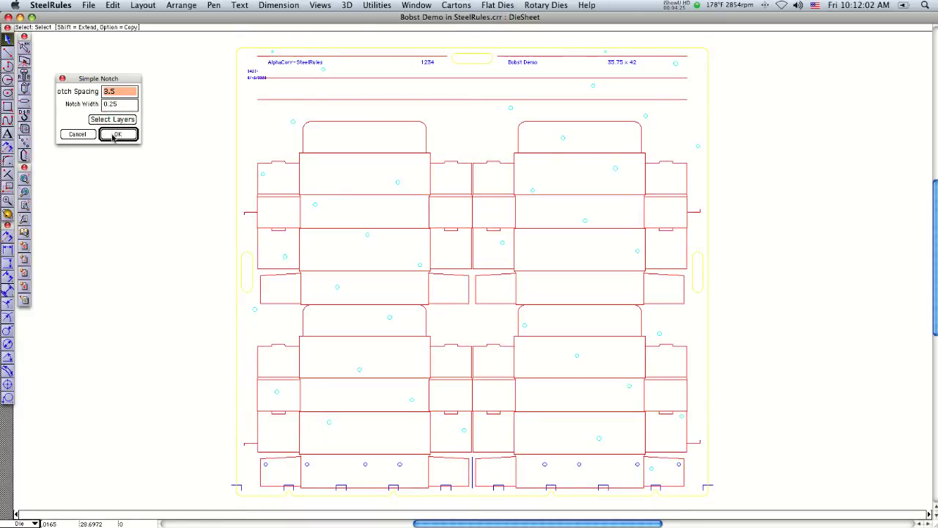
click(115, 135)
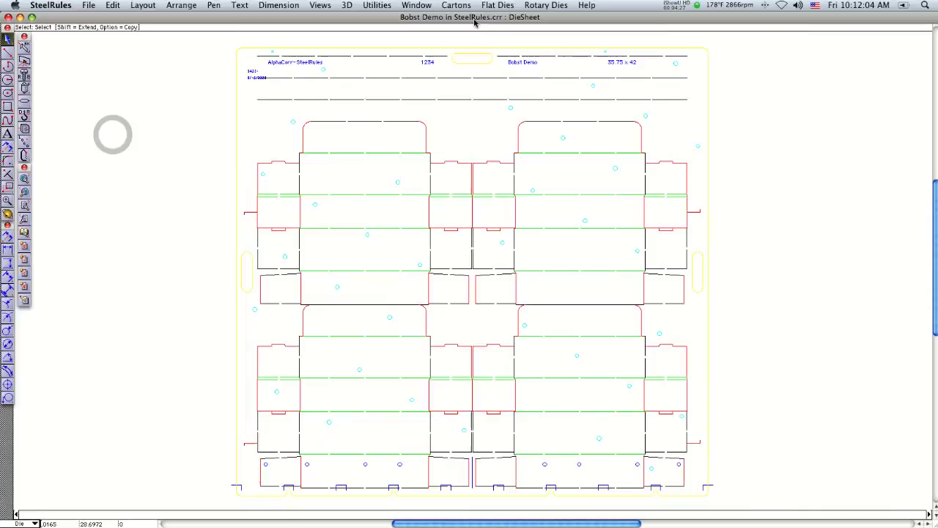
Step: Re-apply simple notches with the Notch Spacing changed to 1.5
click(499, 5)
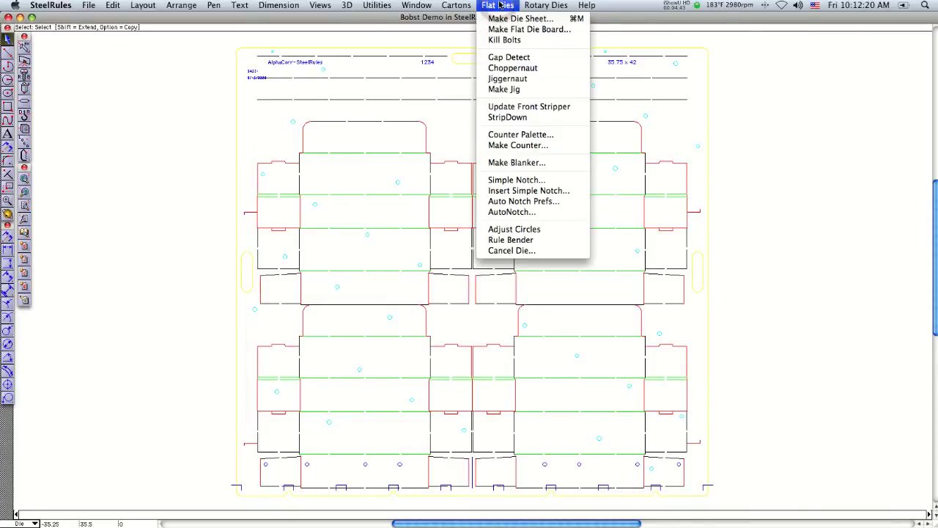
click(505, 180)
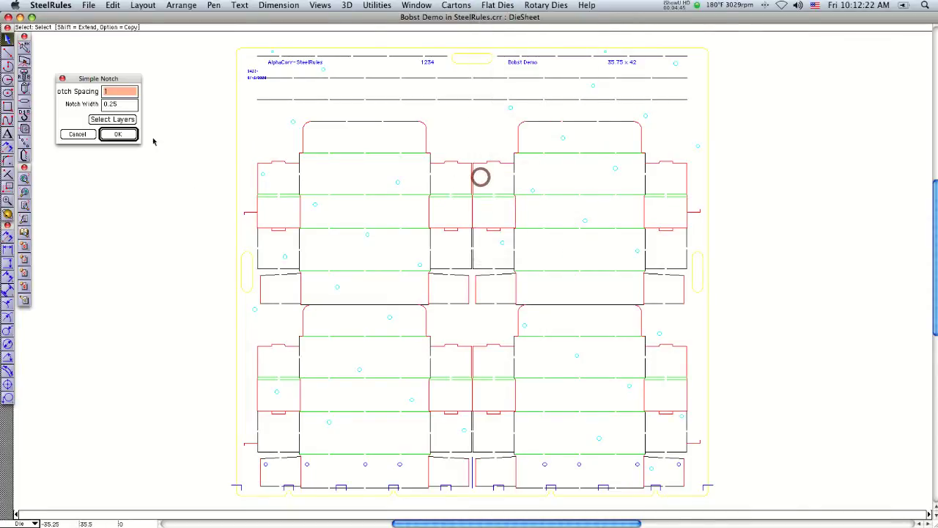
click(113, 92)
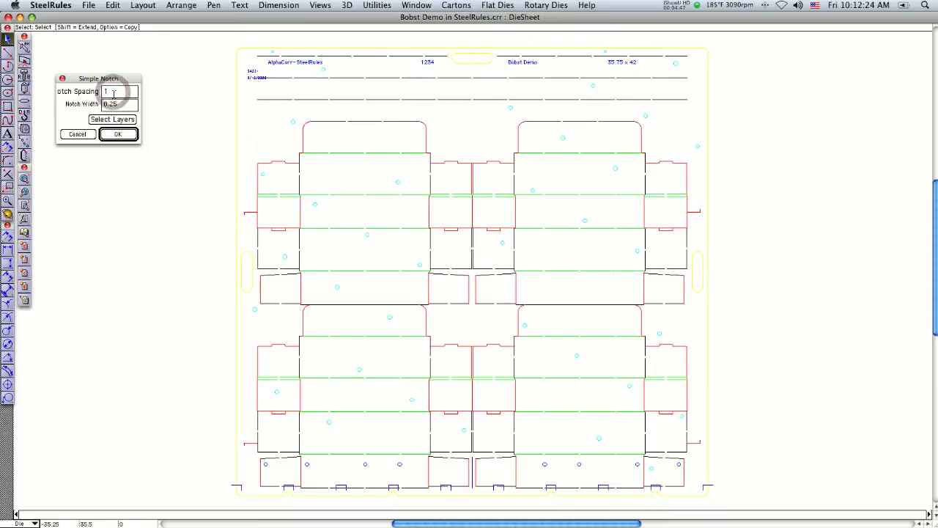
text(.5)
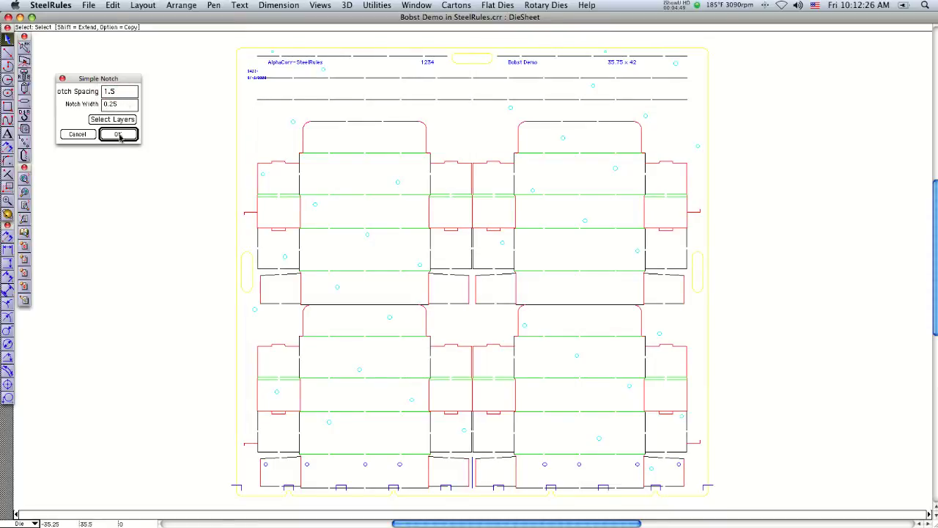
click(118, 135)
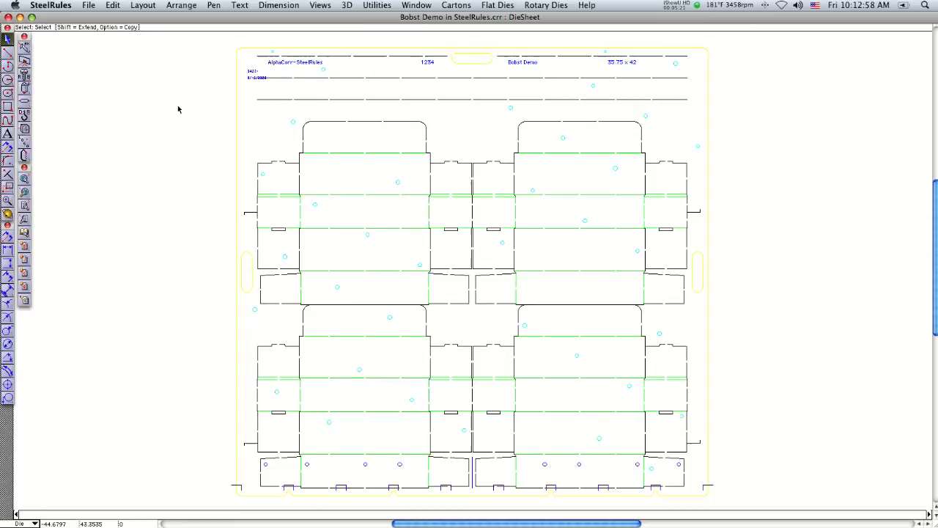
Step: Zoom into the top-left carton and move the flap's top edge point onto a nearby endpoint
click(24, 61)
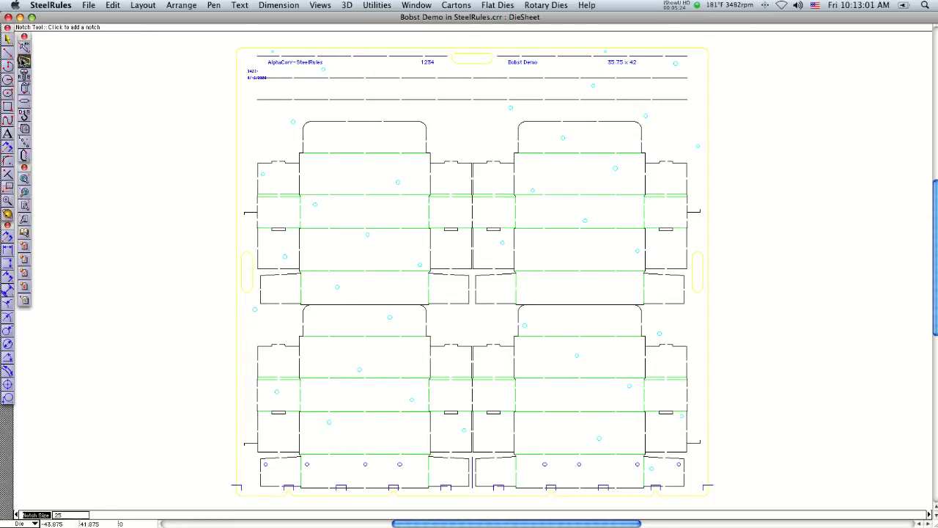
click(287, 77)
scroll(442, 206, up, 3)
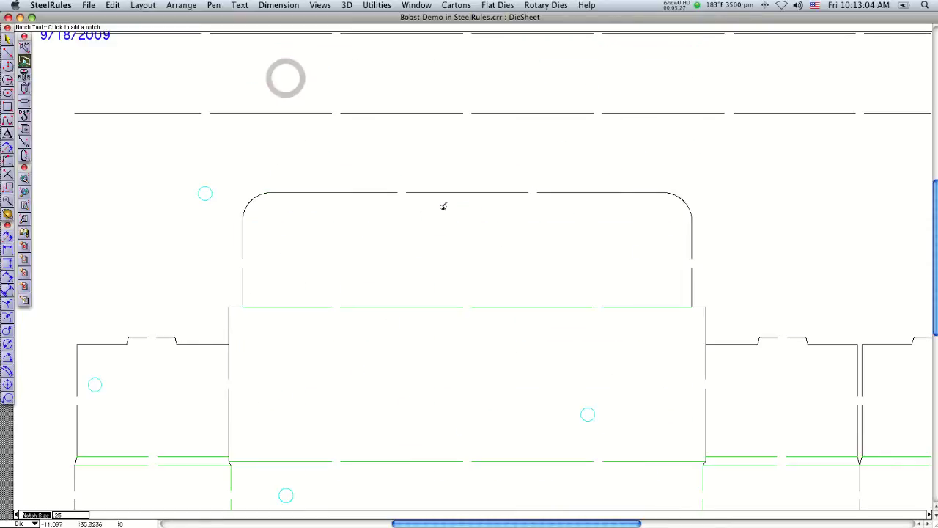
click(8, 39)
drag(374, 176, 332, 193)
drag(543, 213, 599, 194)
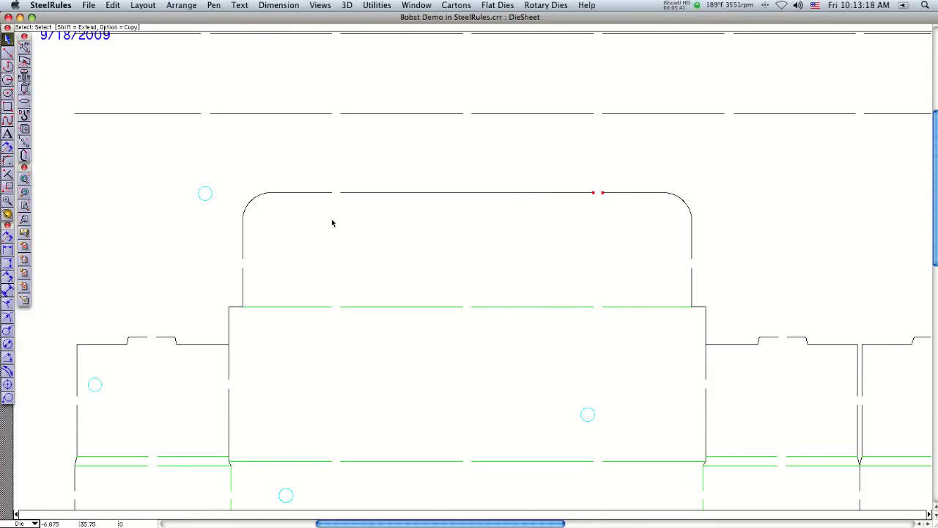
Step: Add a notch at the flap's top edge midpoint and fit the whole sheet in view
click(24, 62)
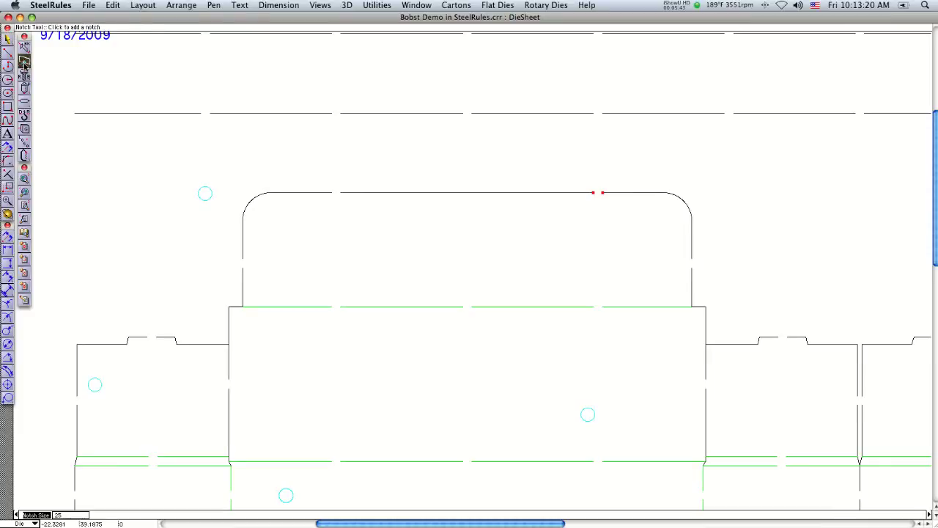
click(463, 193)
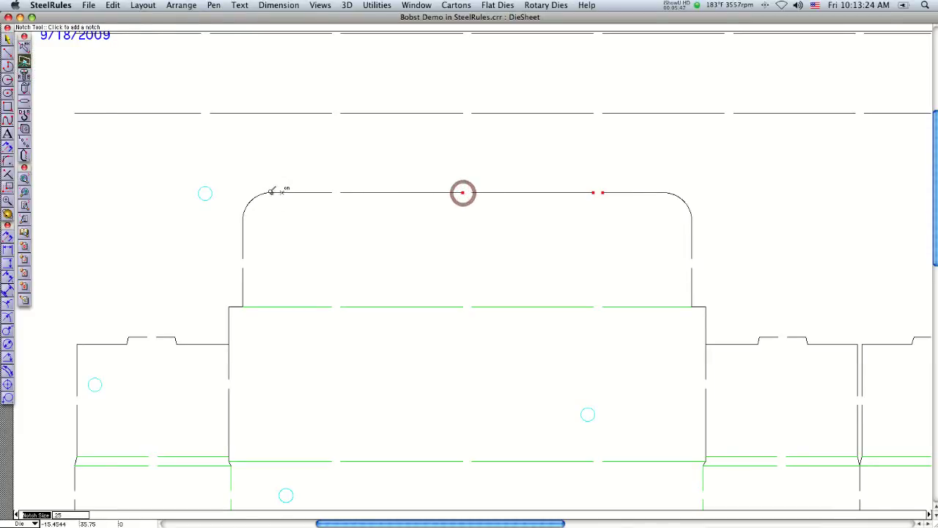
click(7, 39)
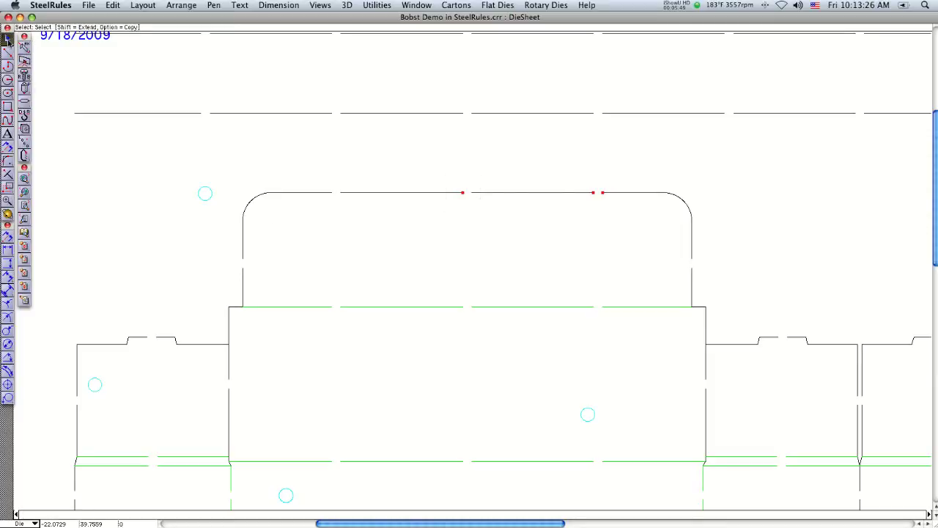
click(85, 169)
key(super+0)
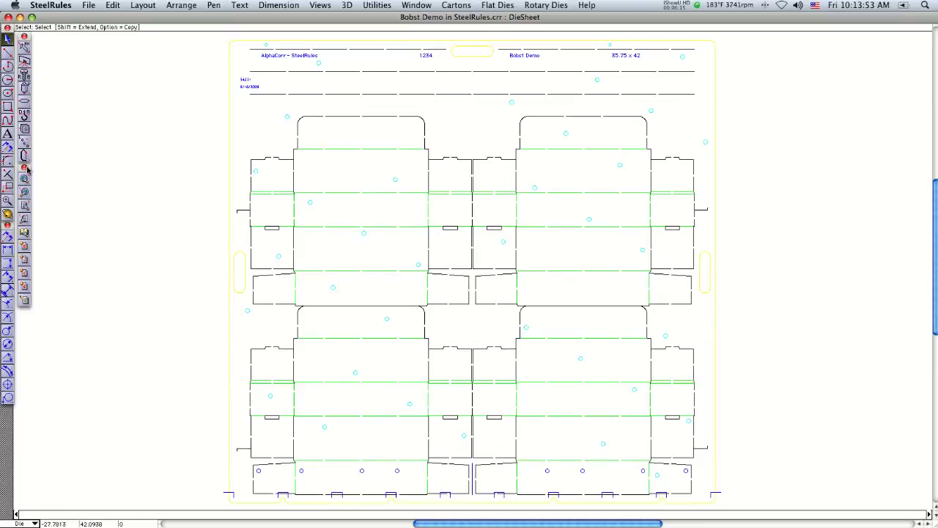
Step: On the MaleBack layer, update the front stripper and generate the StripDown piece
click(23, 261)
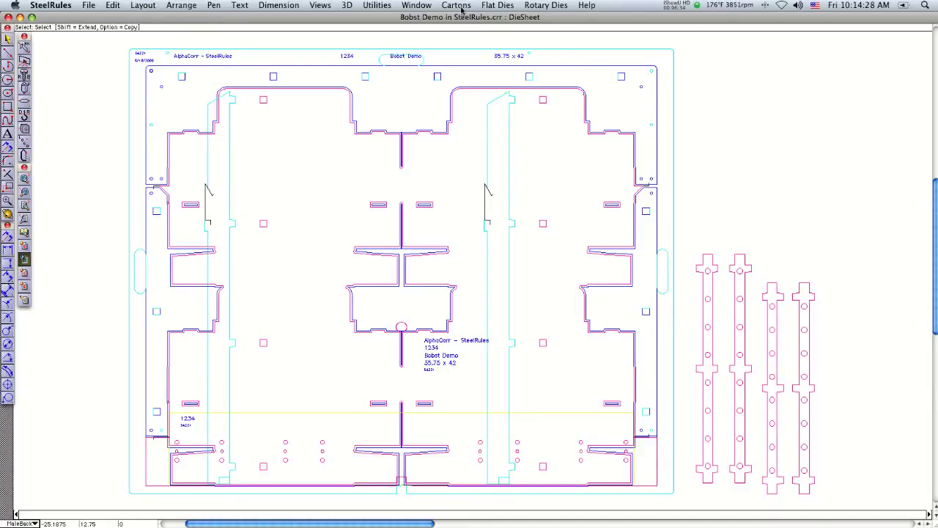
click(487, 5)
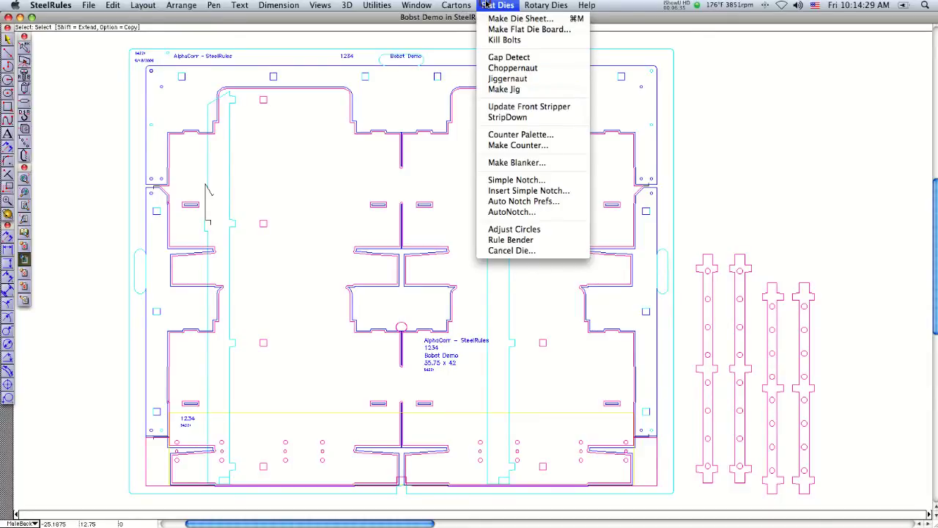
click(493, 107)
click(492, 5)
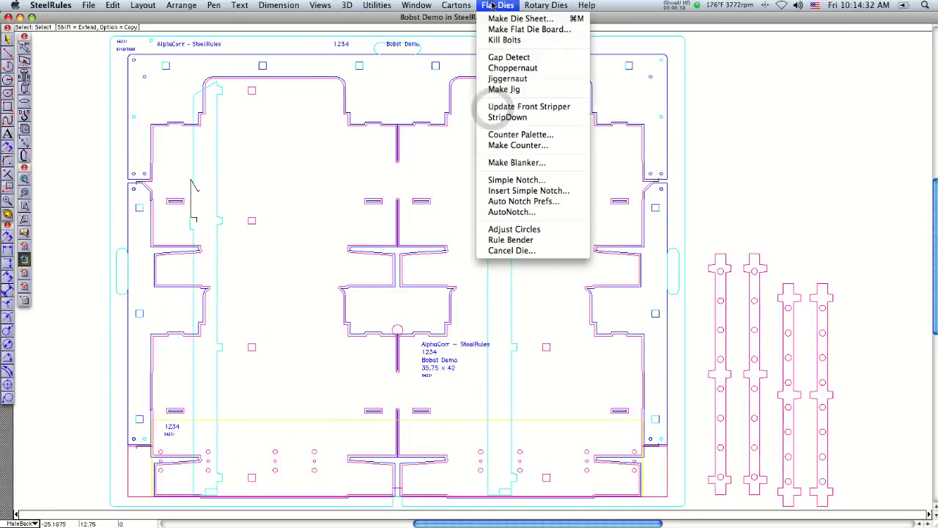
click(495, 117)
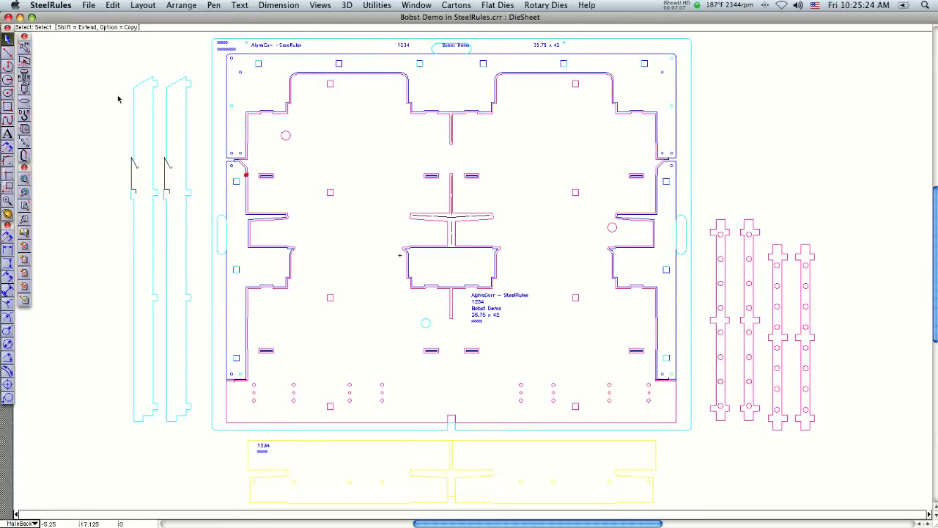
Step: Place eight center stand punches in rows inside the central window
click(23, 89)
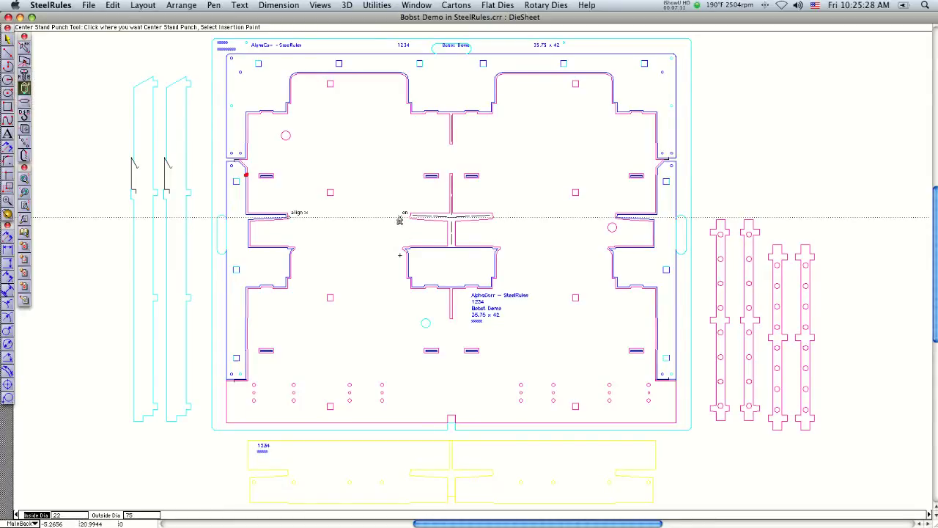
drag(399, 220, 512, 305)
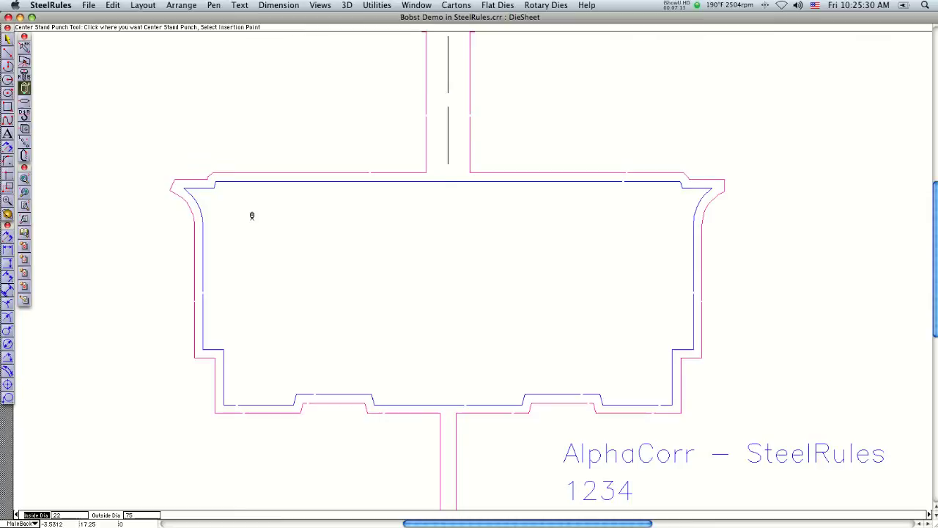
click(251, 216)
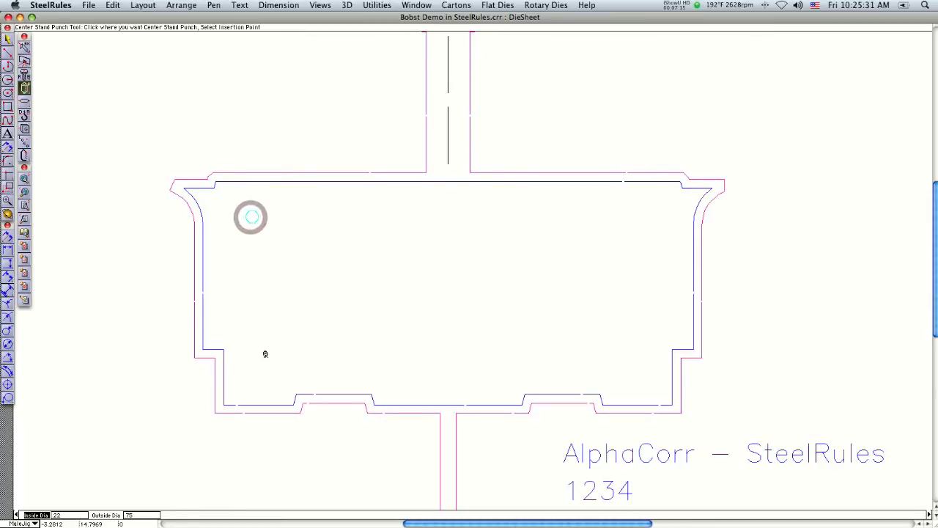
click(457, 354)
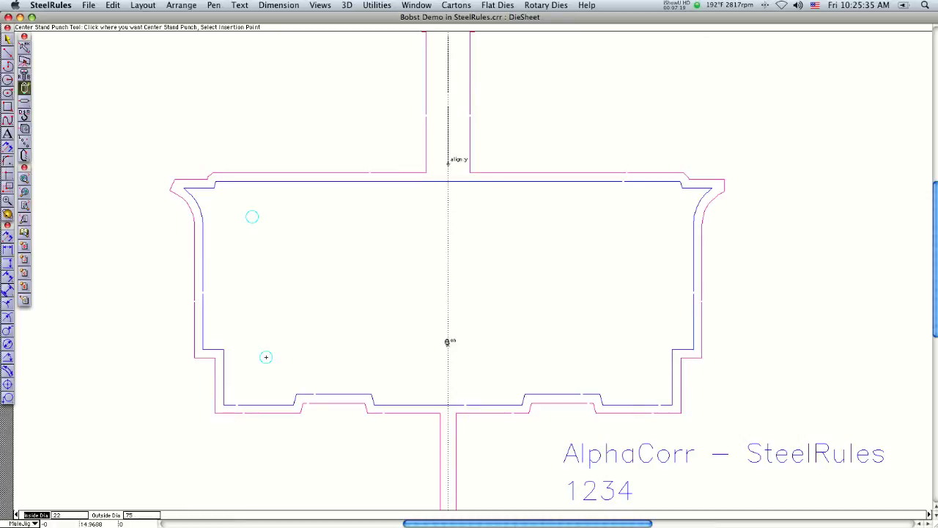
click(448, 357)
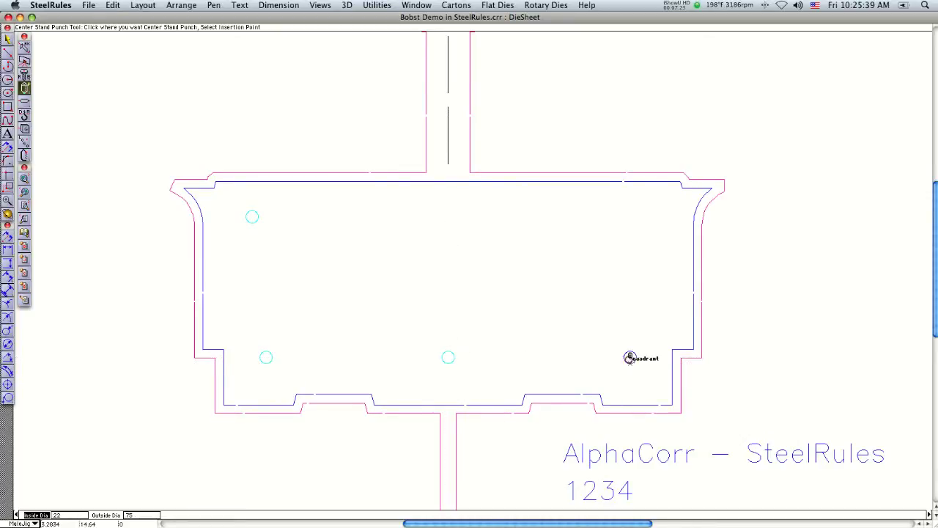
click(629, 358)
click(656, 214)
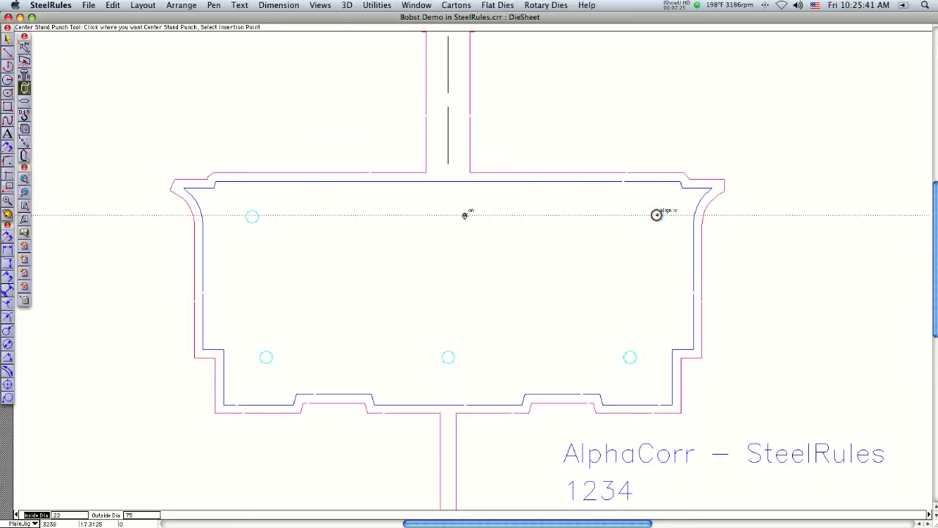
click(443, 215)
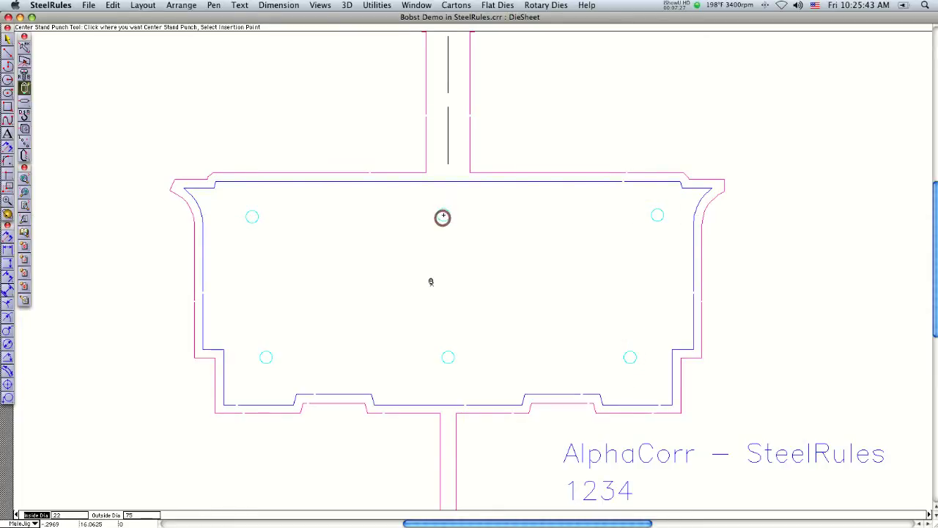
click(352, 276)
click(536, 277)
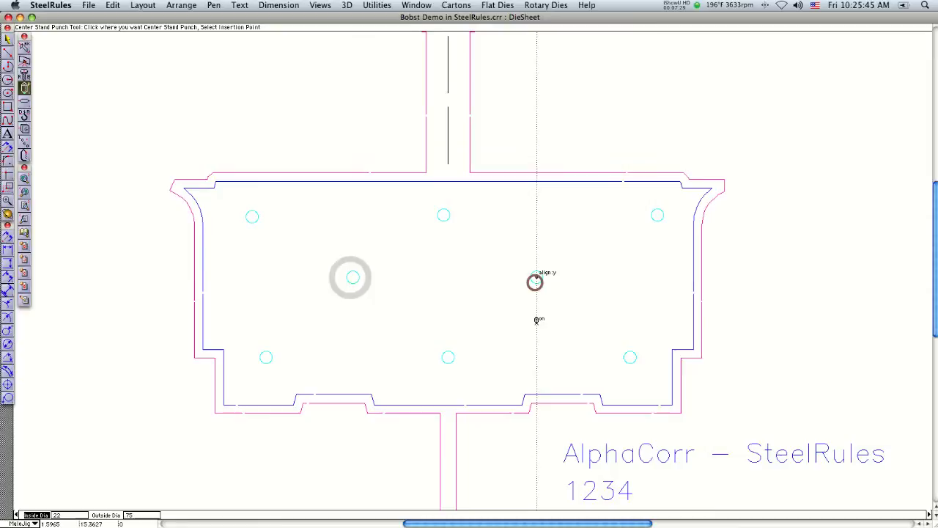
click(537, 323)
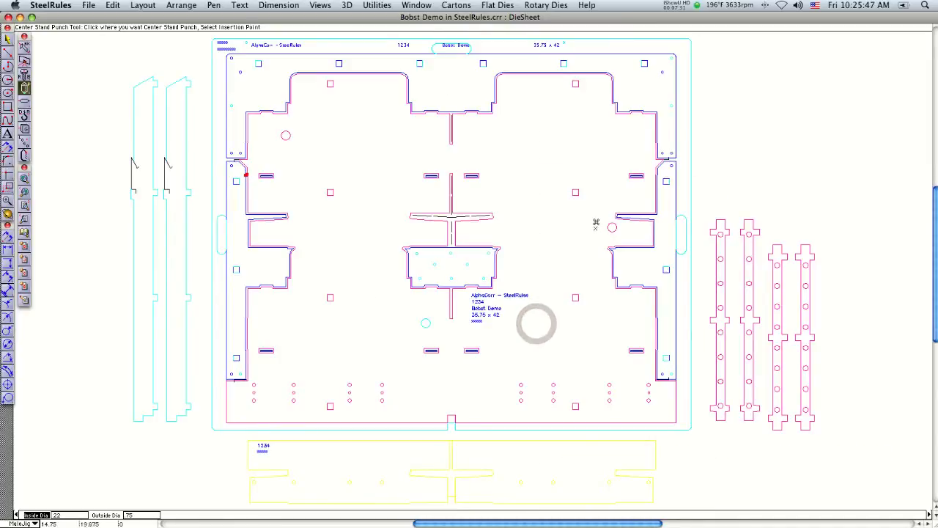
Step: Add two center stand punches in each of the next two open waste areas
drag(596, 203, 697, 295)
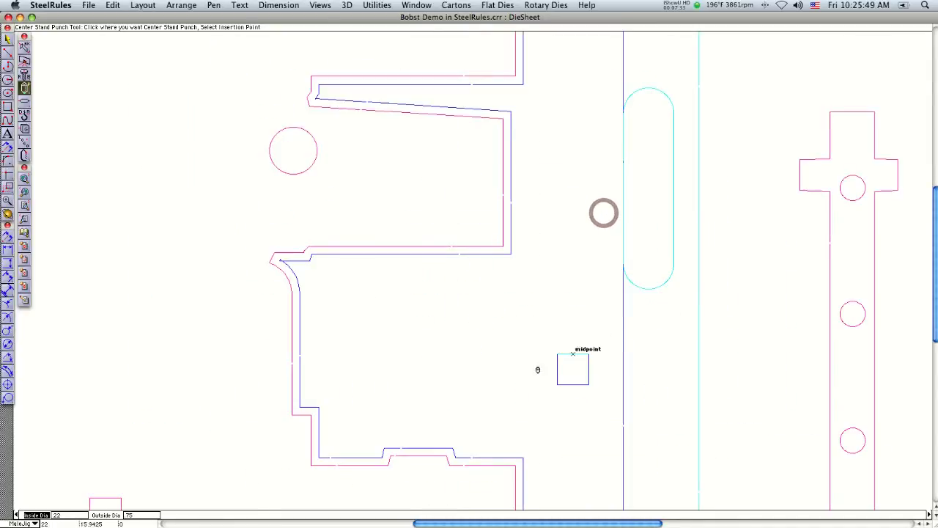
click(490, 410)
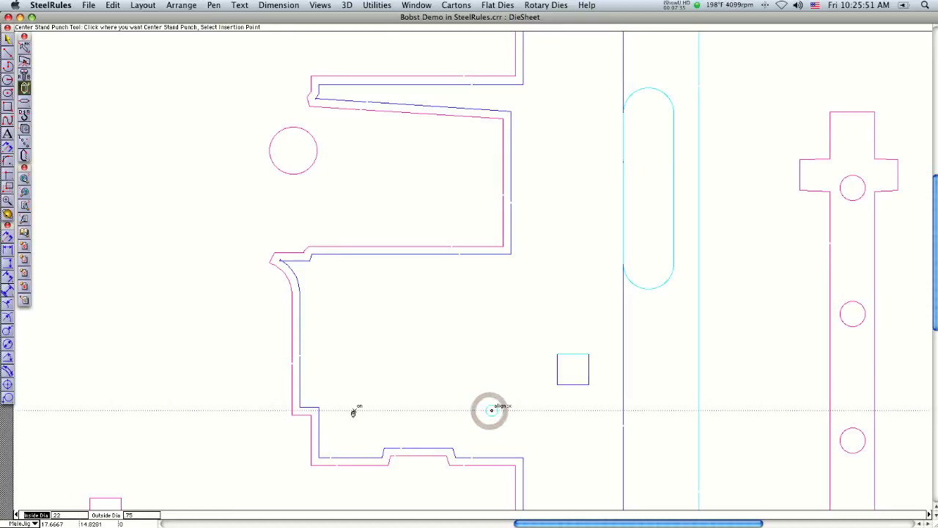
click(338, 302)
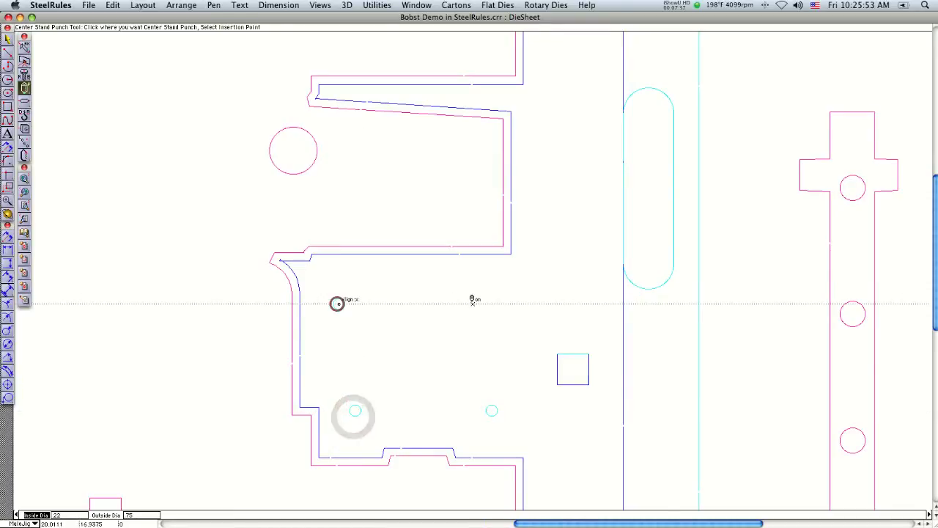
click(486, 296)
click(507, 340)
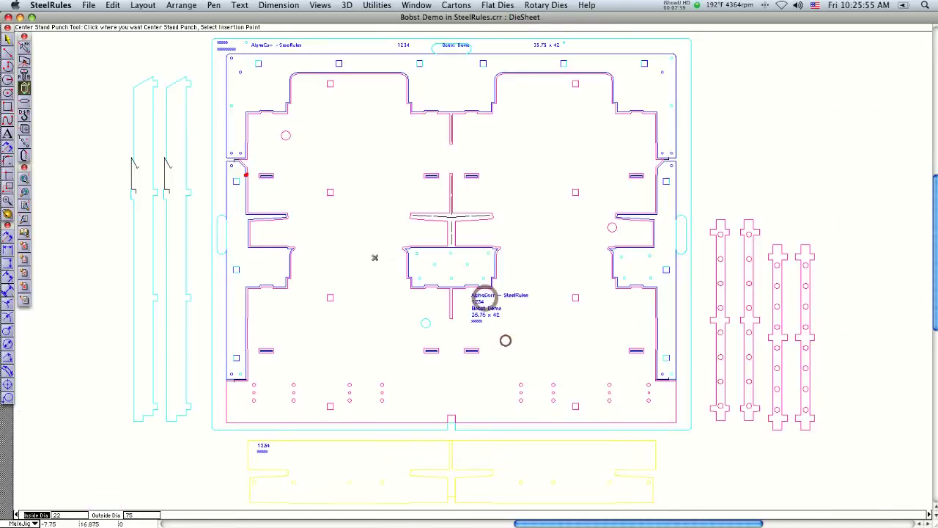
drag(219, 234, 315, 311)
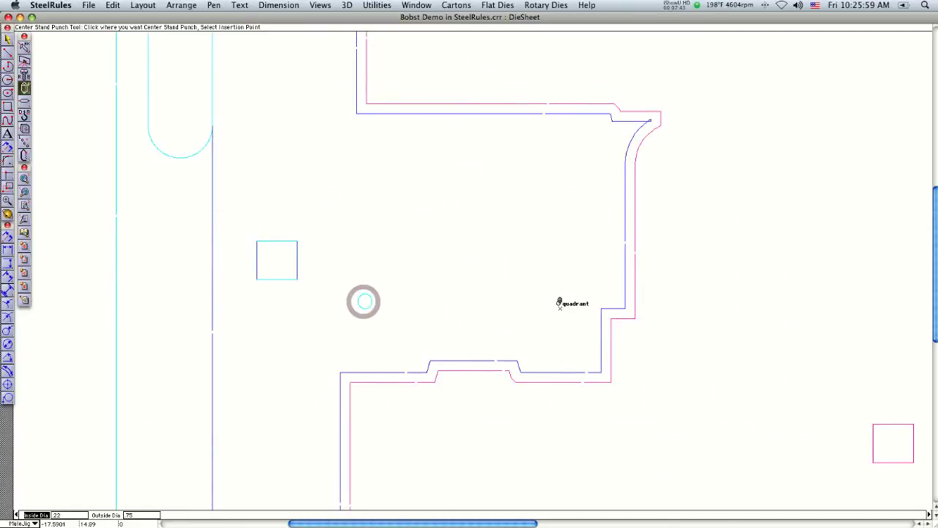
click(558, 301)
click(569, 166)
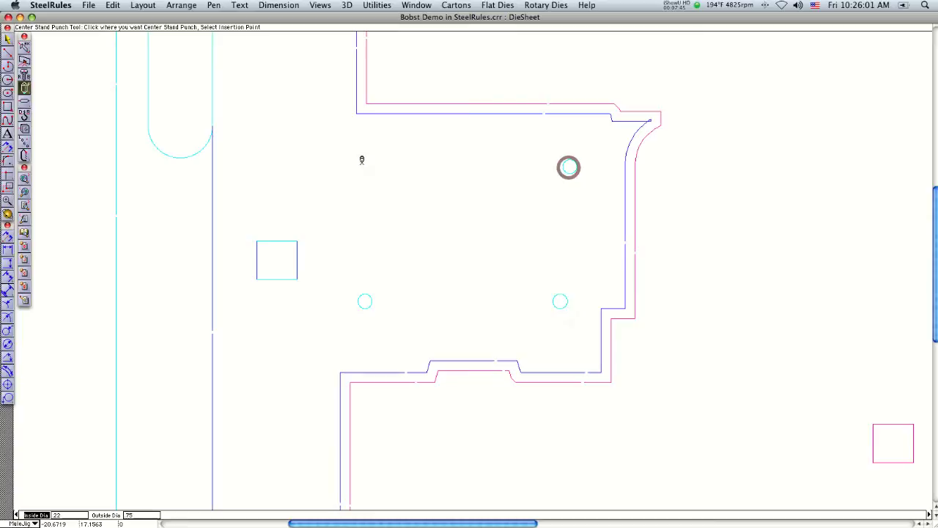
drag(363, 156, 392, 224)
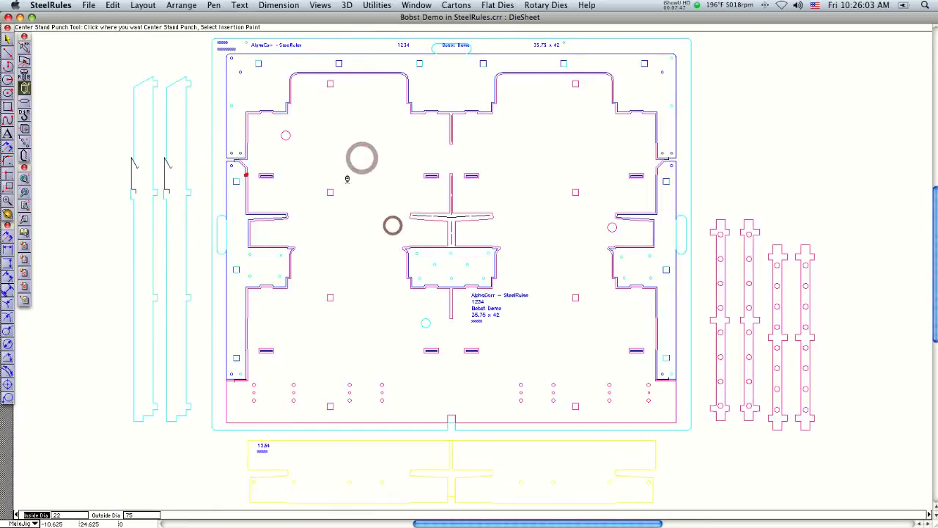
Step: Place two center stand punches in the die's top-left corner area
drag(217, 44, 316, 139)
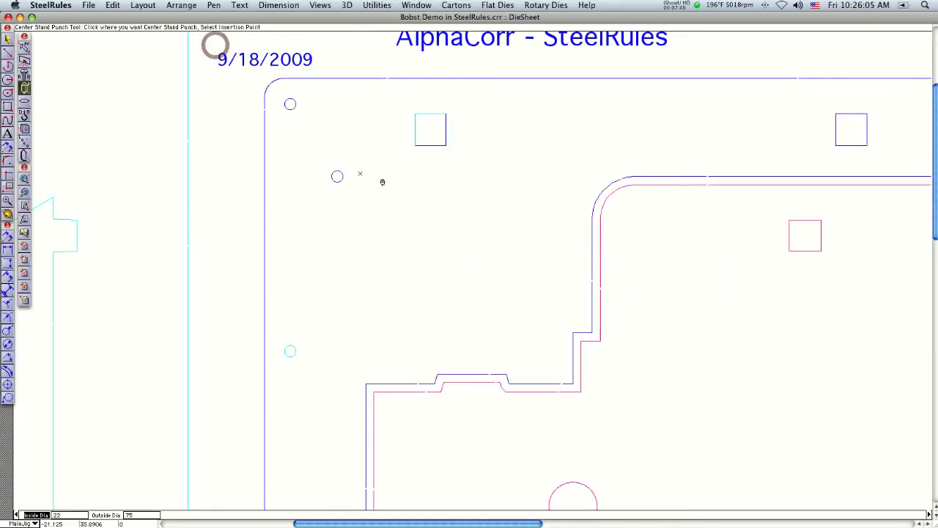
click(537, 221)
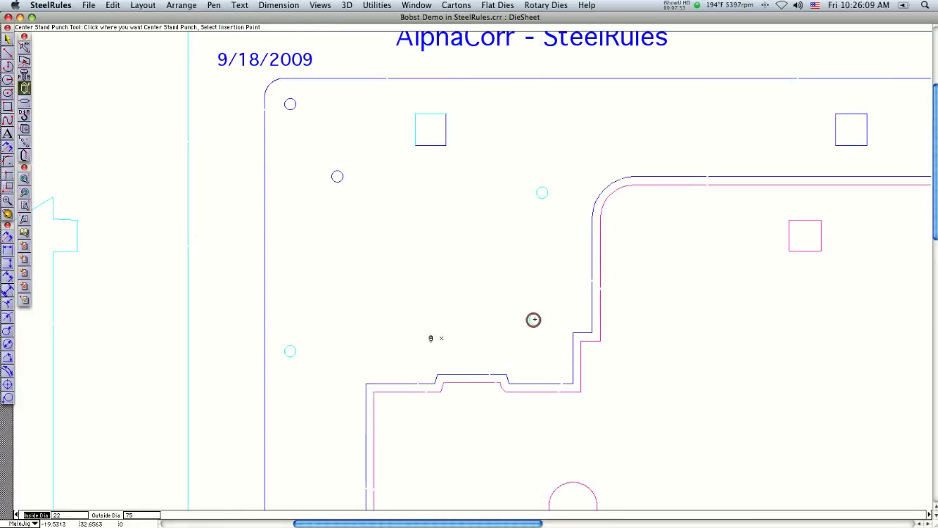
click(375, 325)
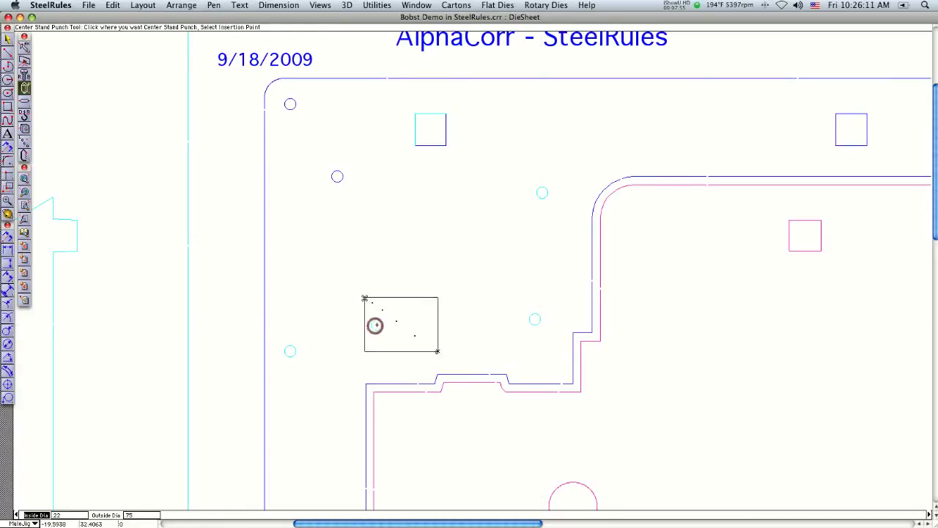
key(super+minus)
Step: Place three punches along the bottom of the top-centre area near Bobst Demo
click(435, 350)
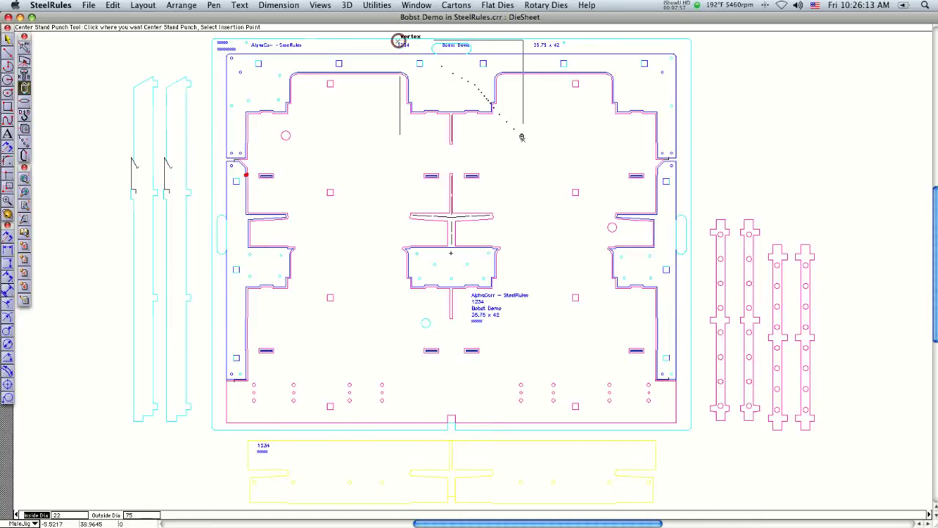
key(super+plus)
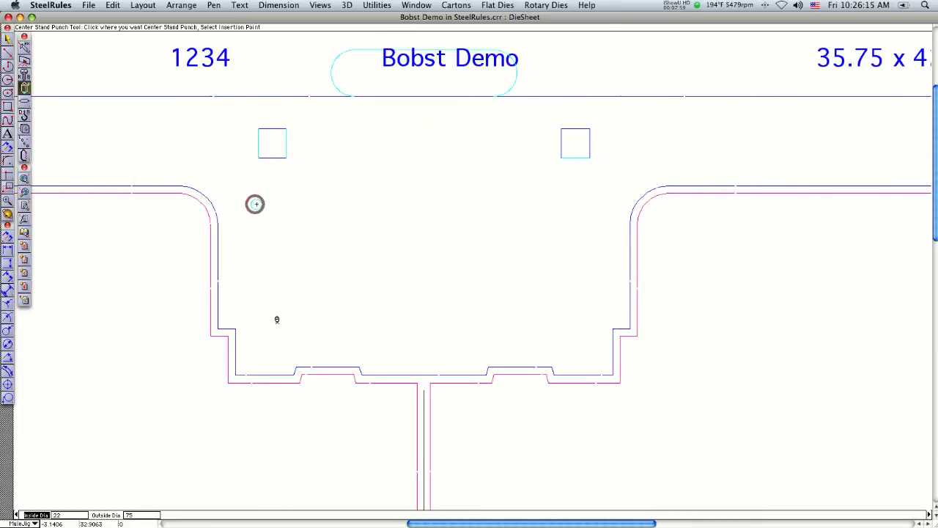
click(277, 325)
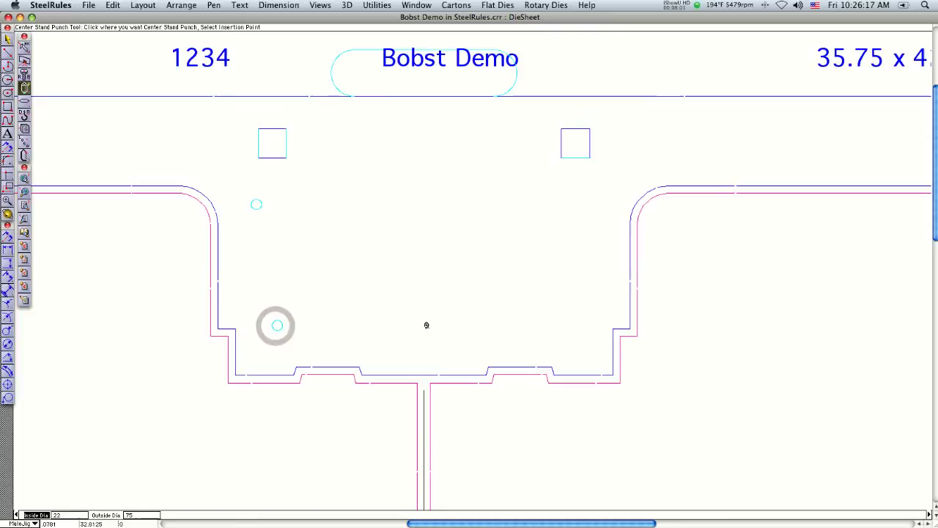
click(427, 329)
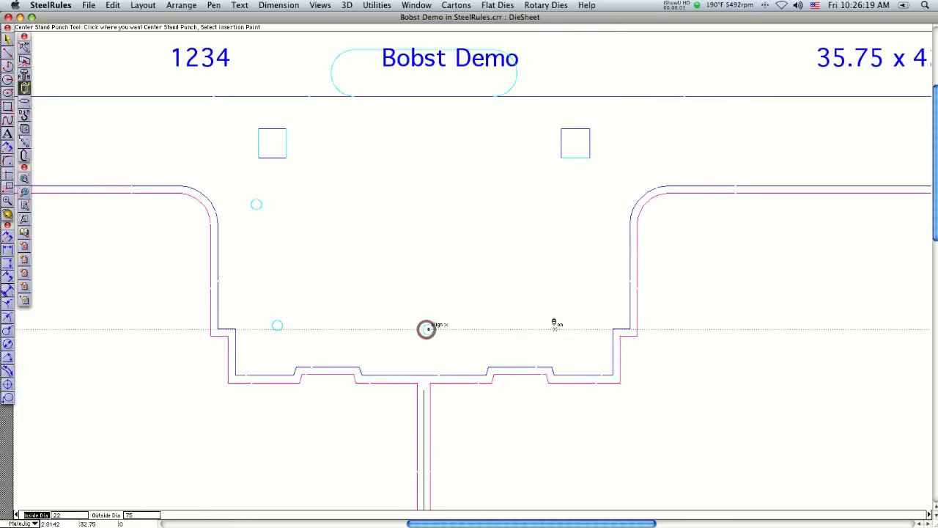
click(569, 329)
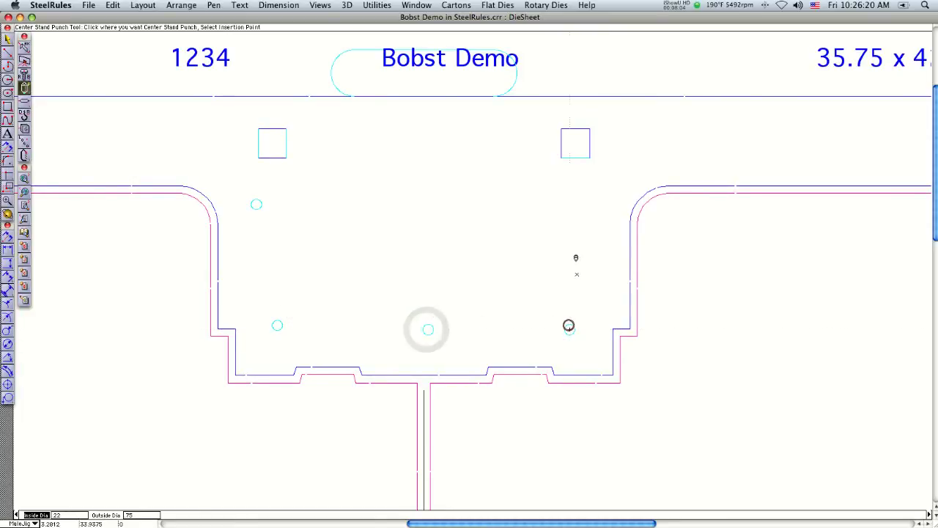
click(596, 196)
drag(482, 243, 567, 285)
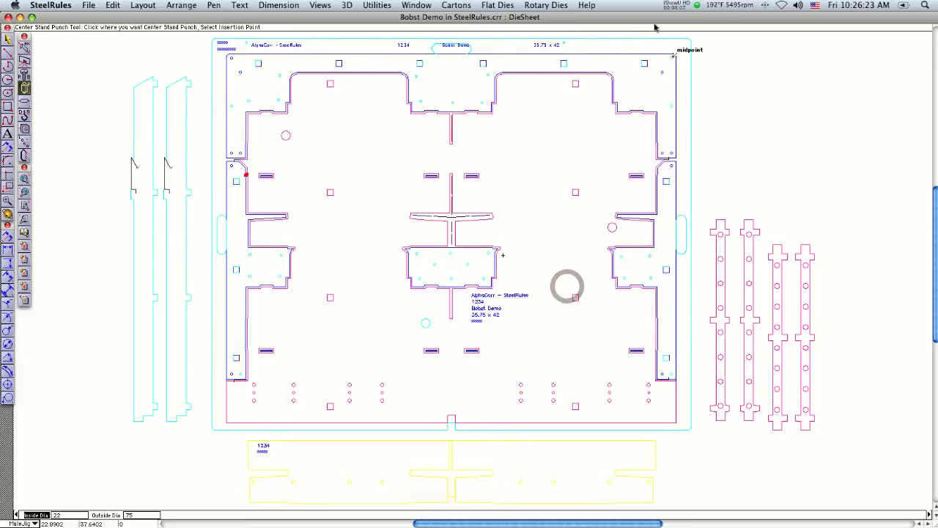
Step: Place two center stand punches in the die's top-right corner area
drag(602, 46, 670, 136)
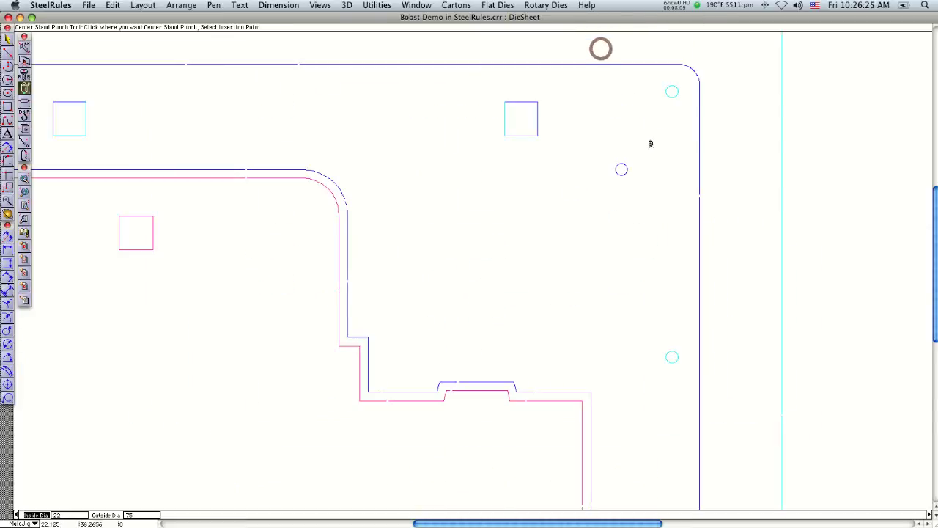
click(392, 204)
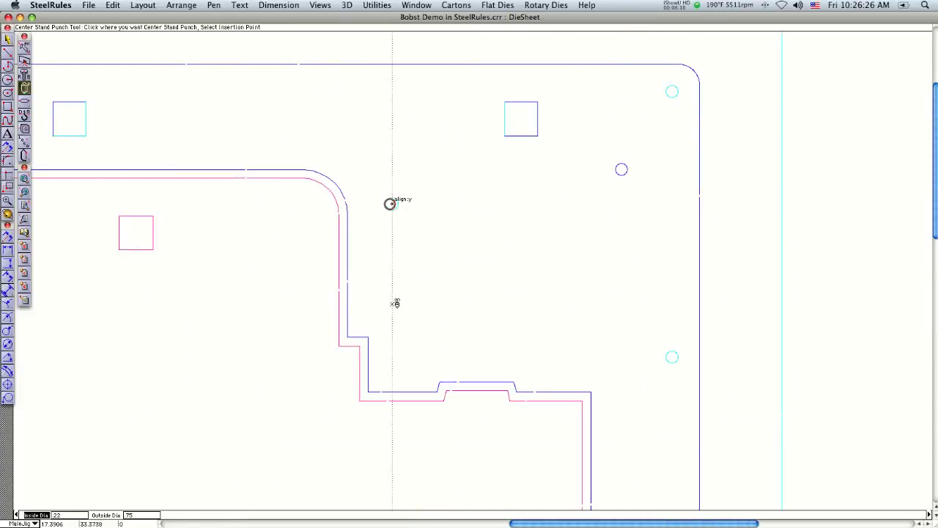
click(403, 342)
click(569, 341)
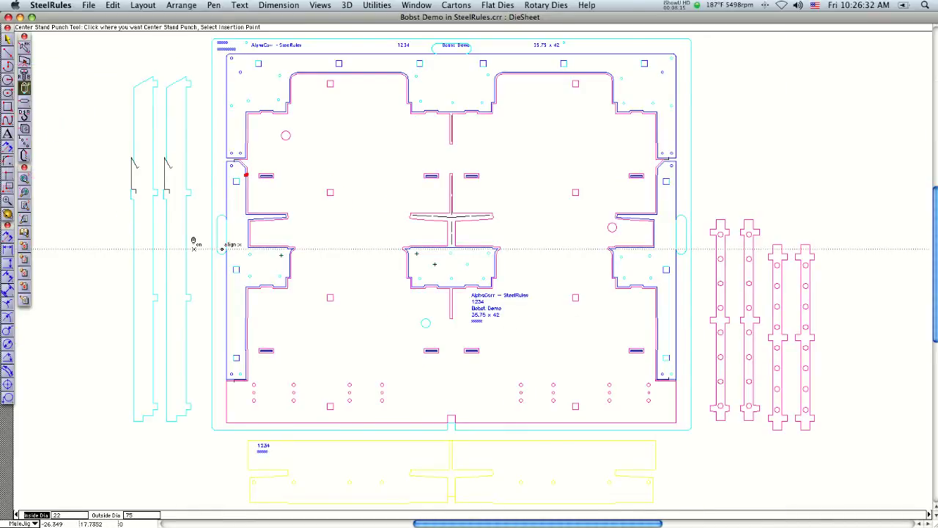
Step: Add a punch at the left alignment point and set the drawing rule type to Male Back
click(194, 248)
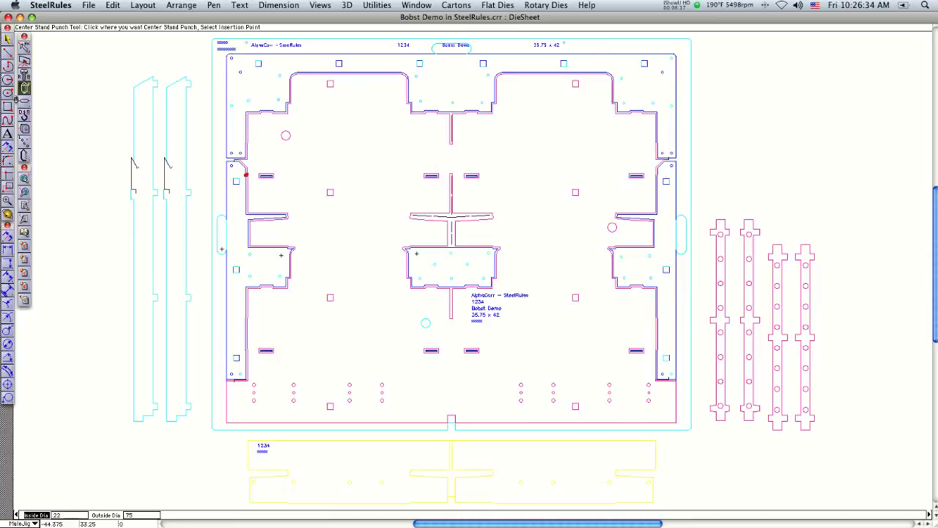
drag(7, 107, 36, 110)
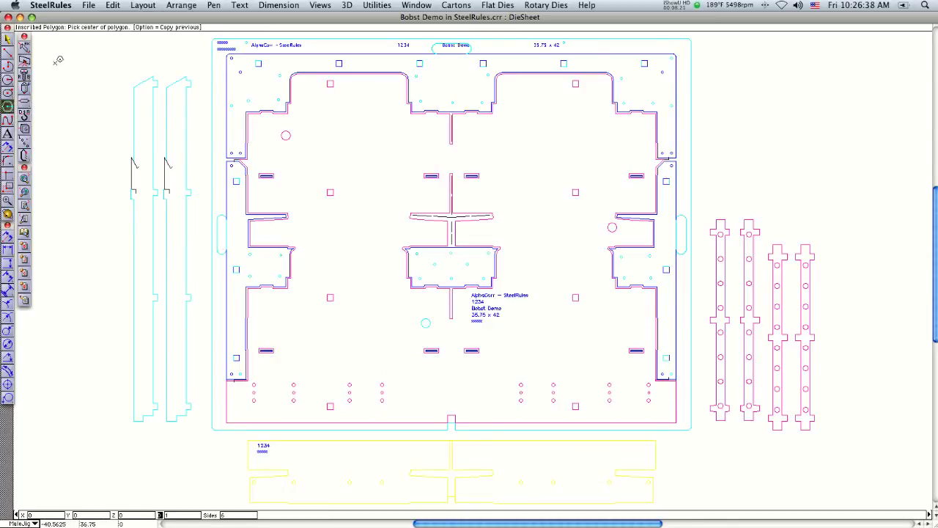
click(211, 6)
mouse_move(242, 19)
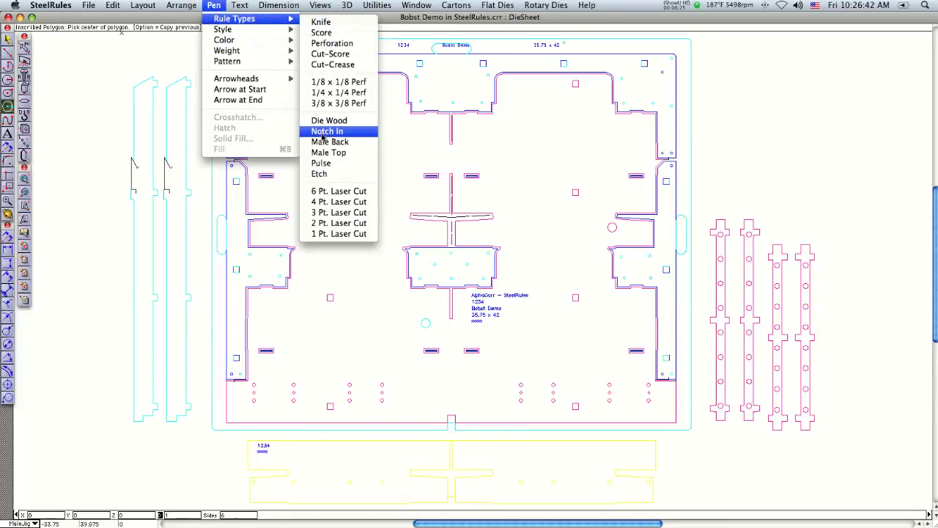
click(323, 142)
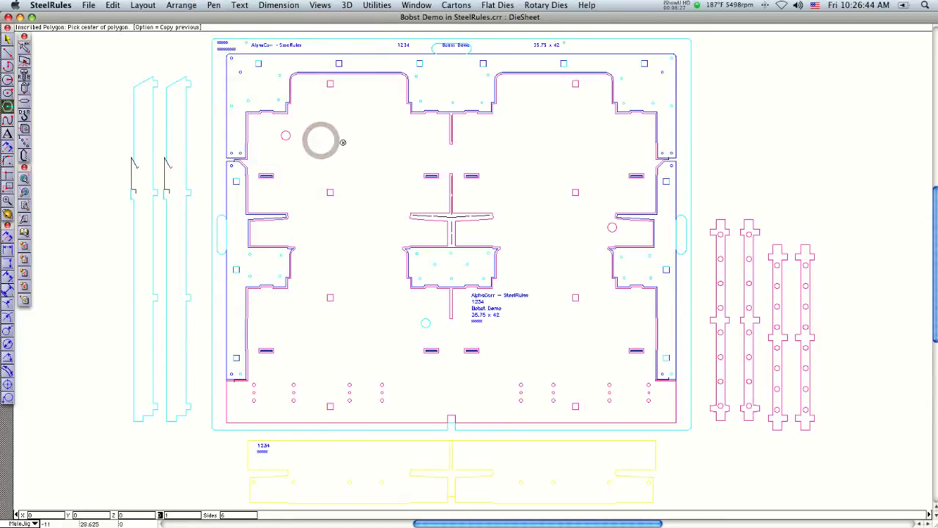
Step: Draw a six-sided vent upper left and copy it to the upper-right, lower-right and lower-left quadrants
click(335, 150)
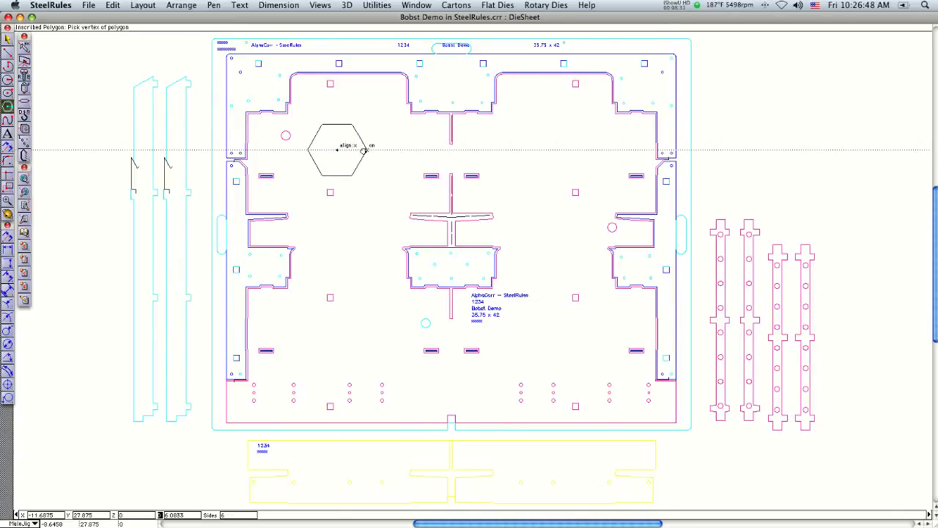
click(367, 149)
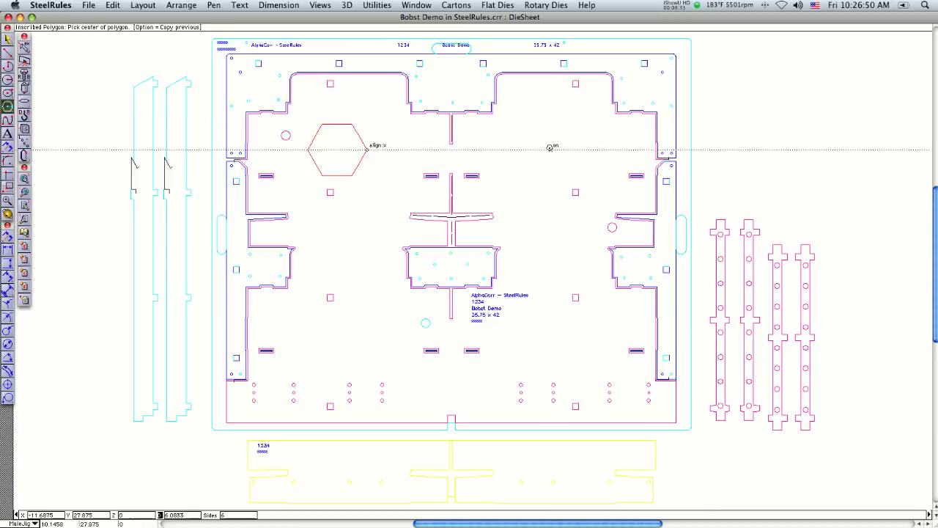
alt+click(551, 147)
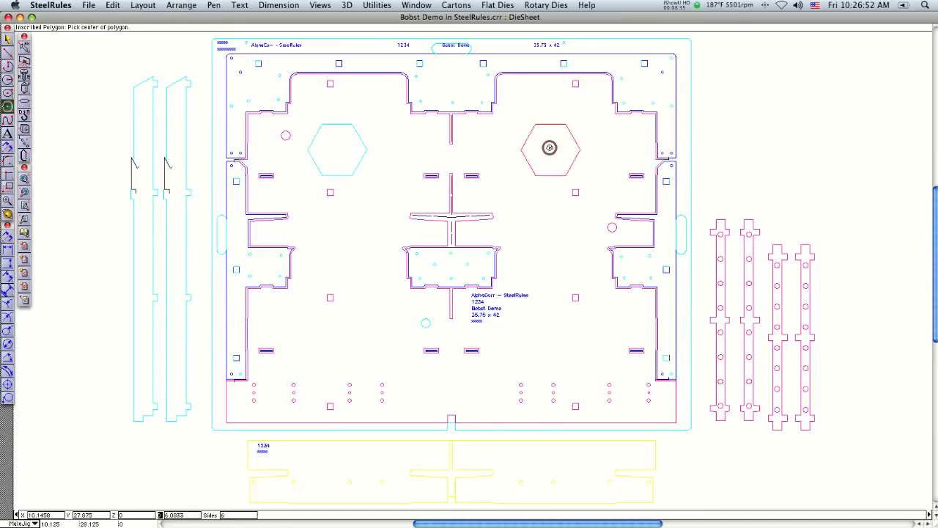
alt+click(561, 336)
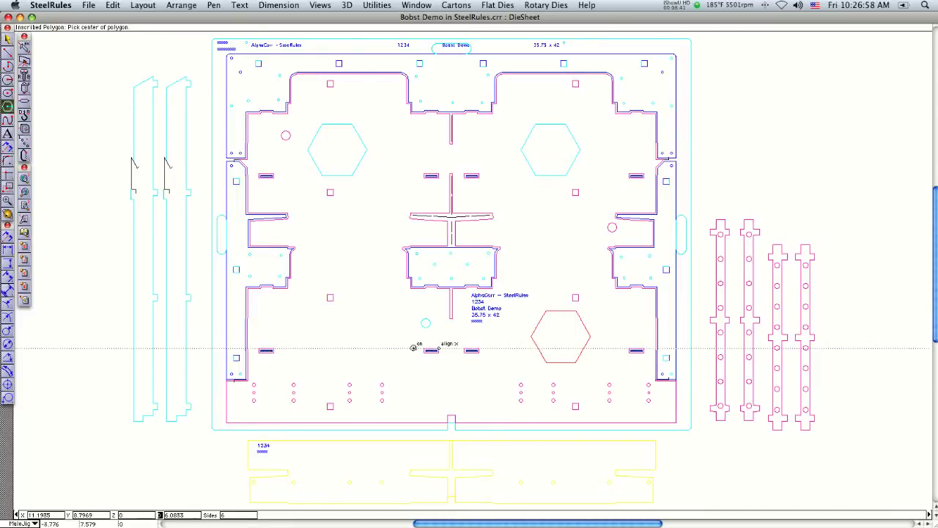
alt+click(336, 335)
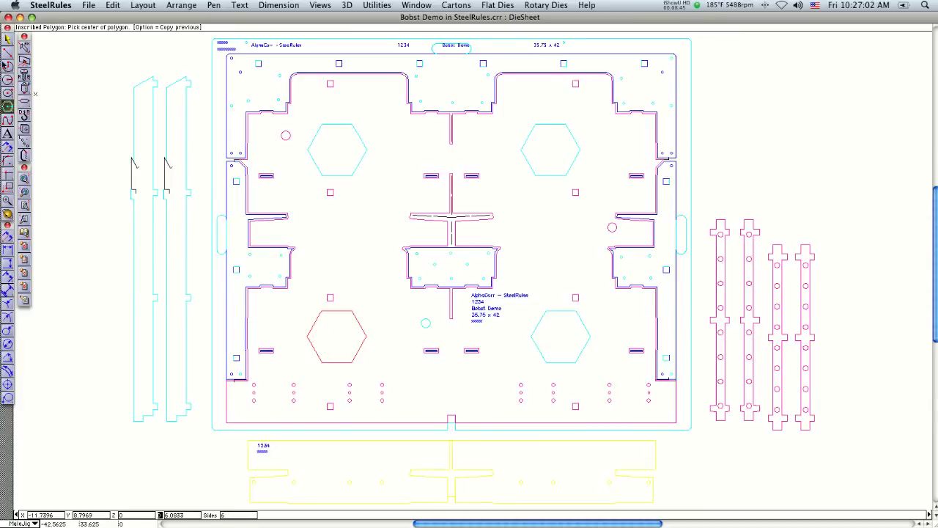
click(7, 39)
click(84, 73)
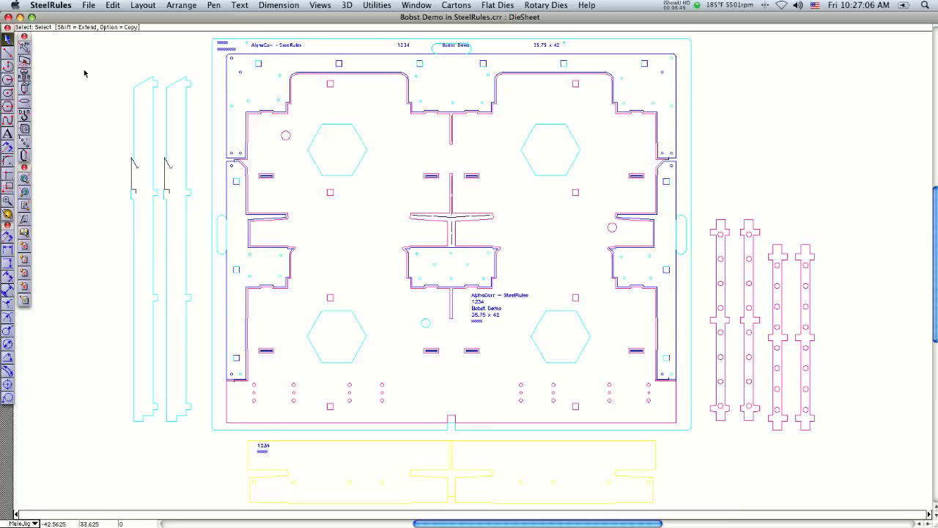
Step: Switch from MaleJig to the Die layer, overlay all layers, and zoom into the layout
click(24, 247)
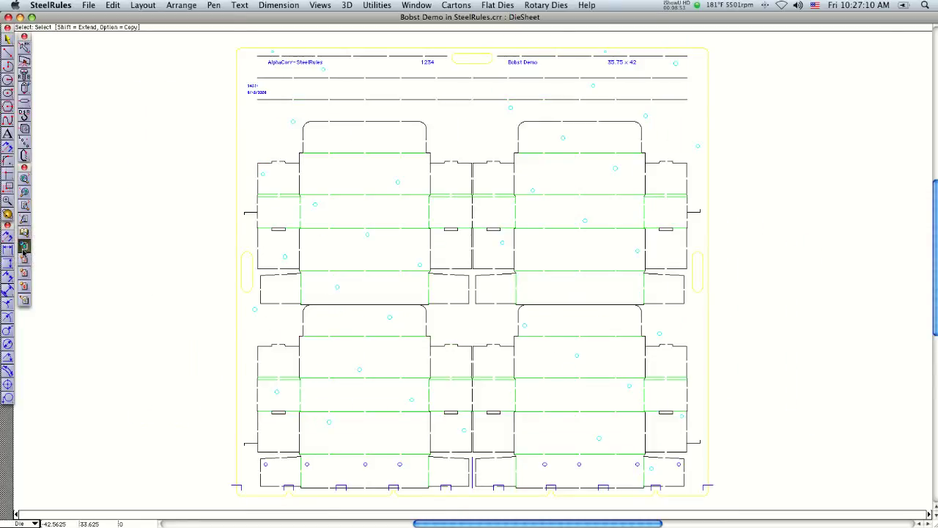
click(24, 234)
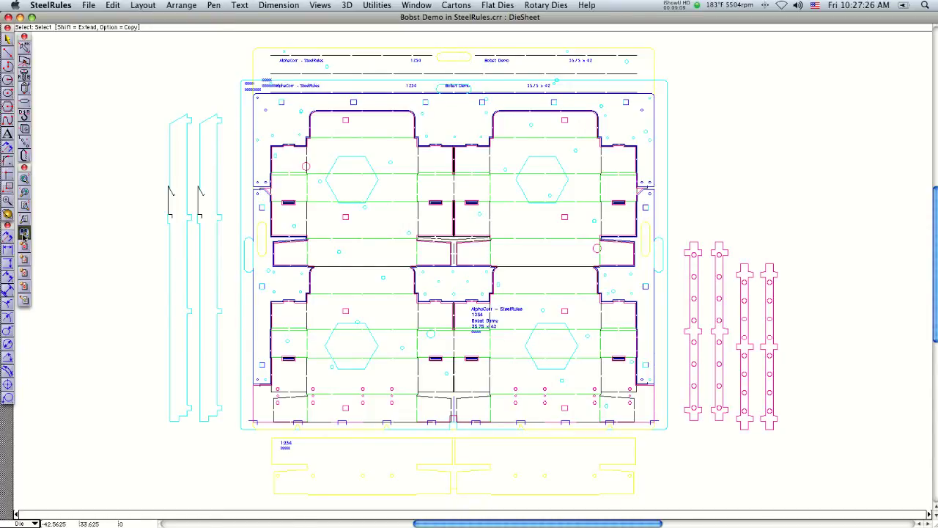
click(23, 235)
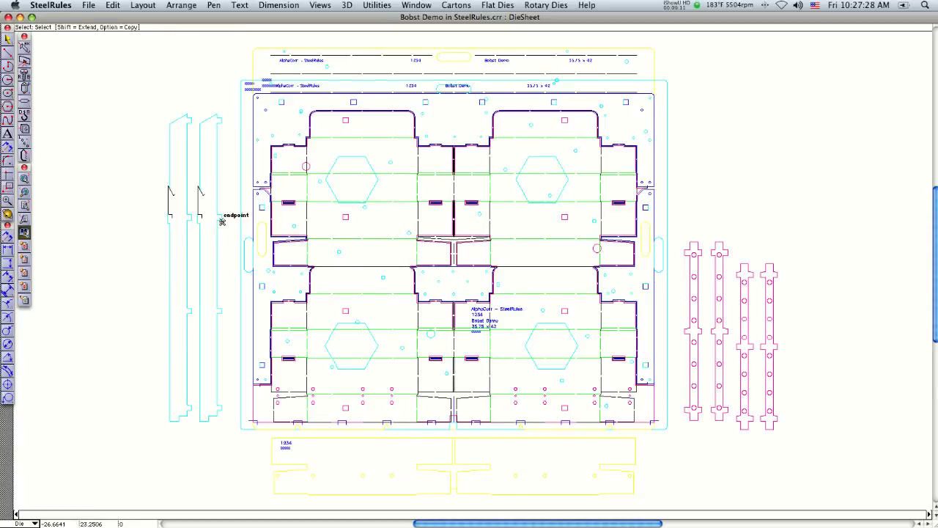
drag(222, 222, 236, 266)
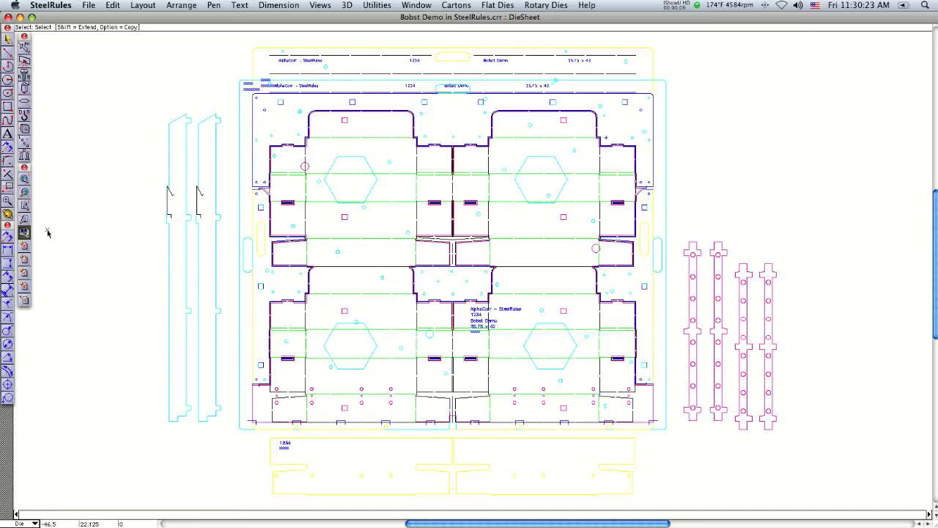
Step: Step through DieWood, Gripper, Jig Rails, Jig Stand, MaleBack, MaleJig, B-Pattern, B/K, Bal-Knive, then back to Die
click(24, 207)
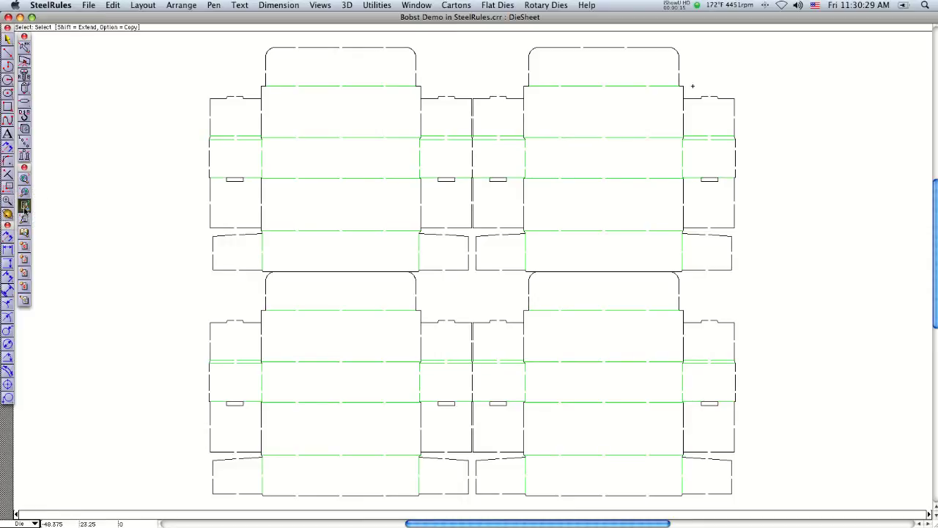
click(24, 207)
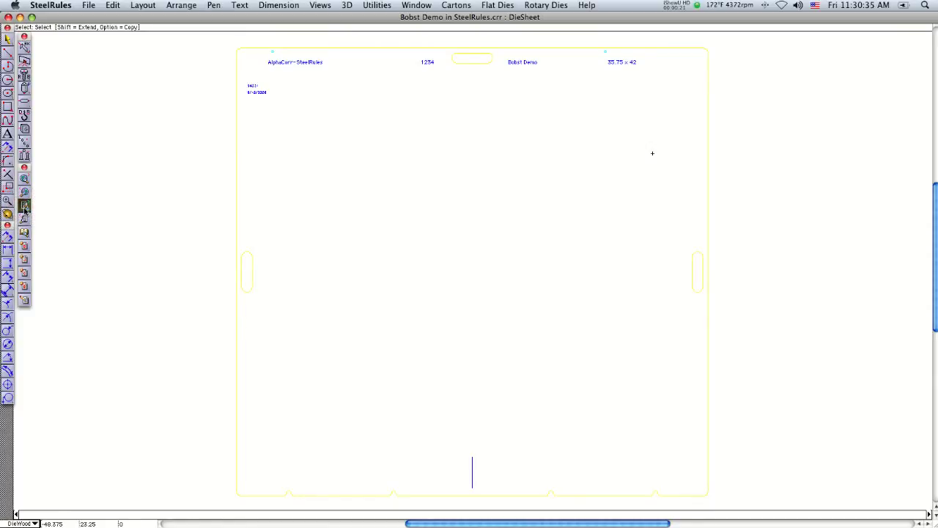
click(25, 207)
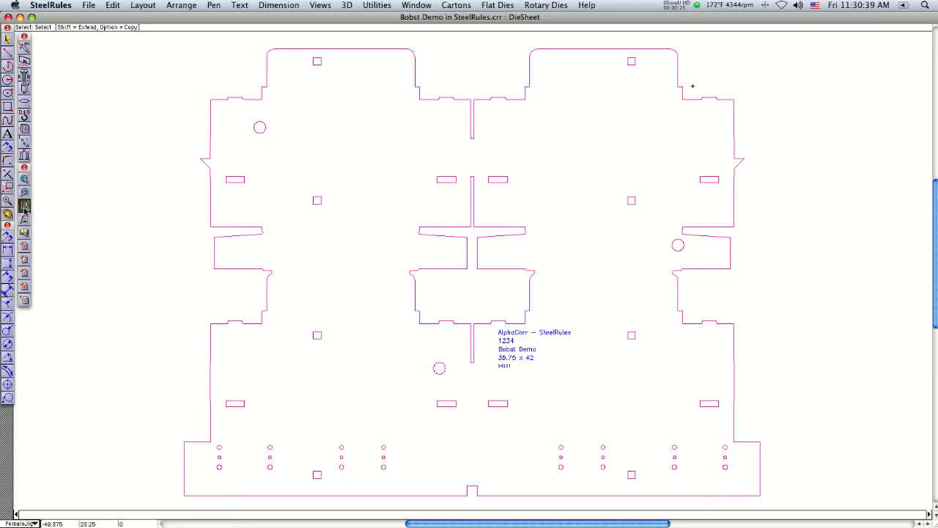
click(24, 206)
click(24, 206)
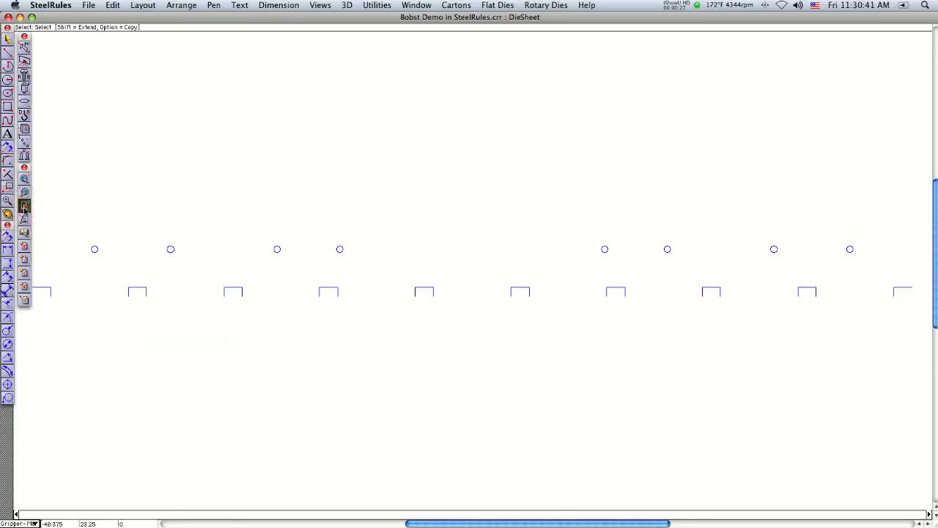
click(24, 206)
click(25, 207)
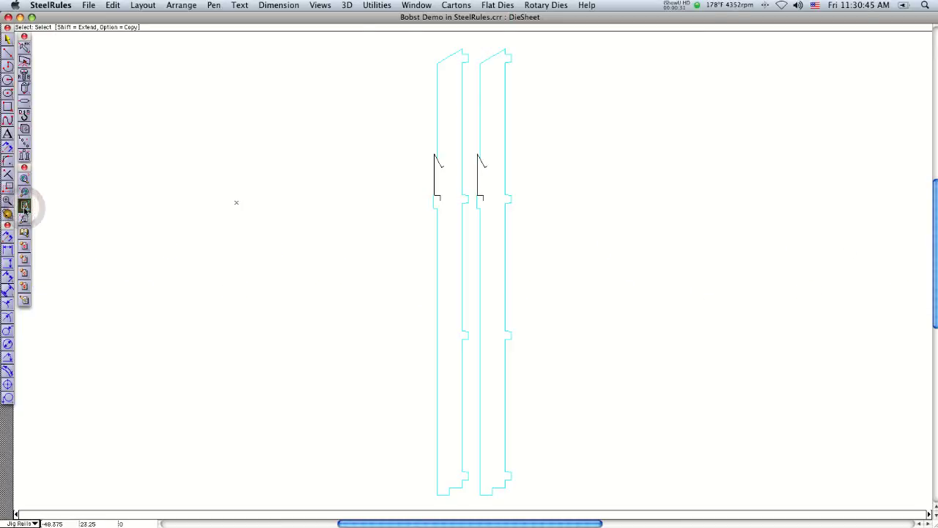
click(25, 207)
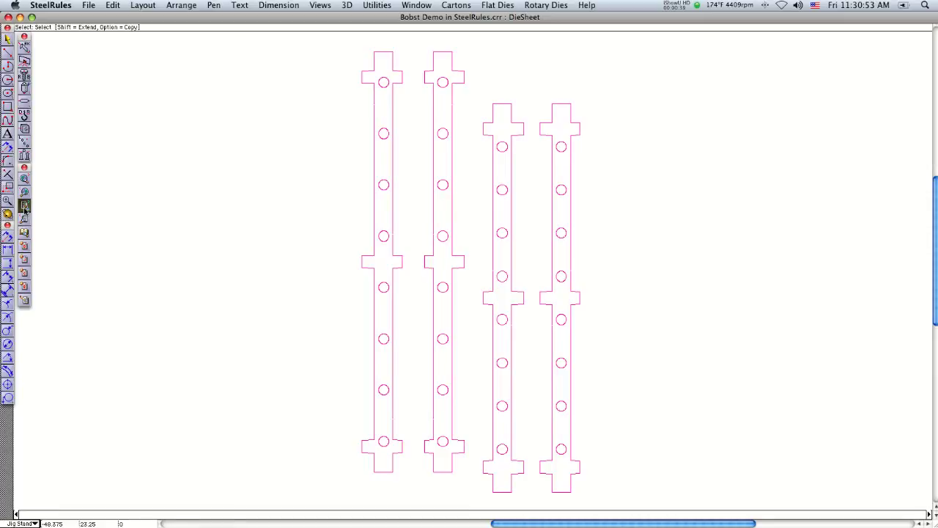
click(24, 209)
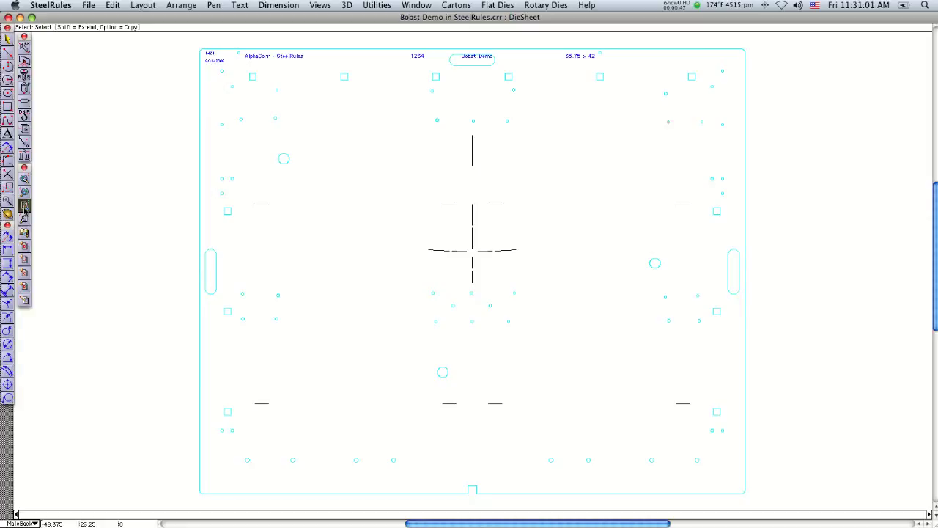
click(25, 208)
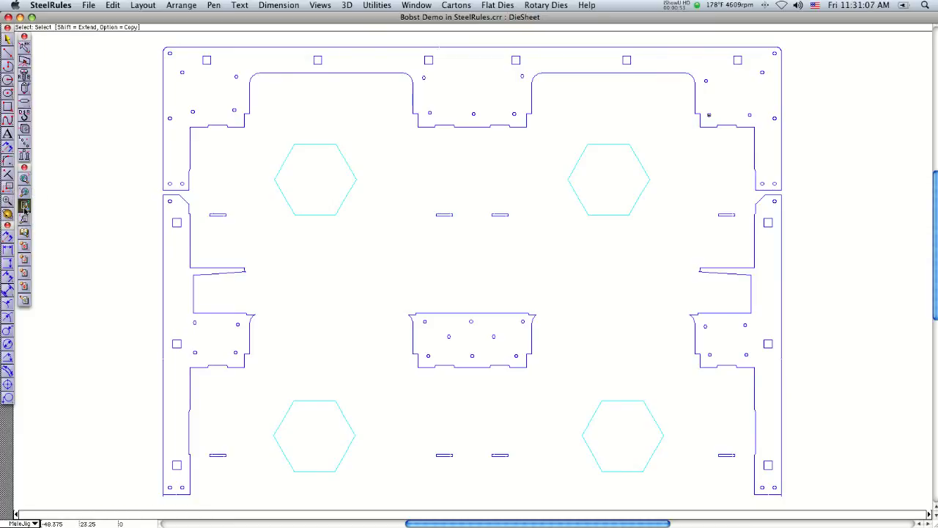
click(24, 208)
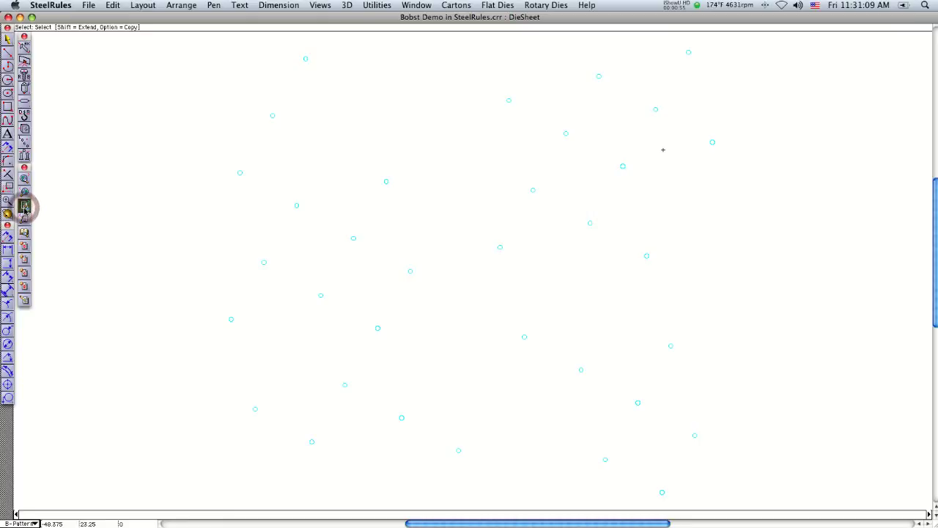
click(24, 208)
click(24, 208)
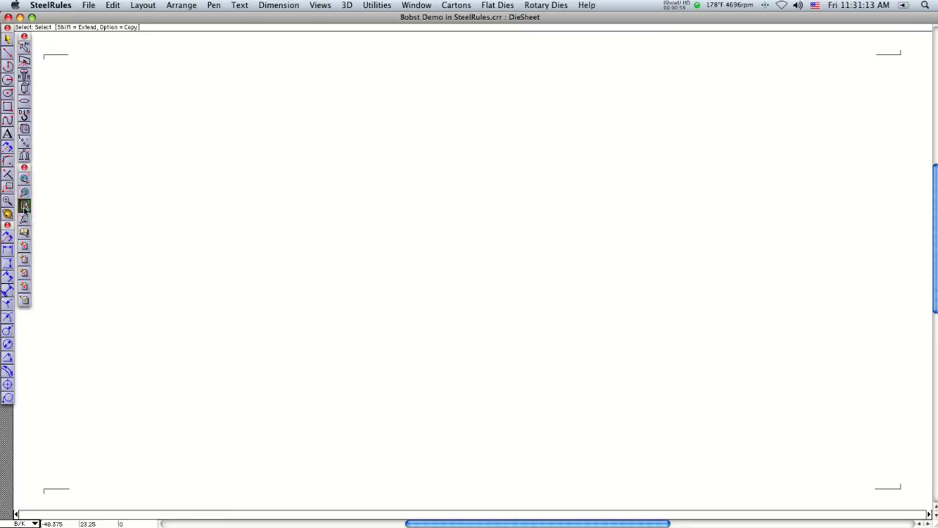
click(24, 208)
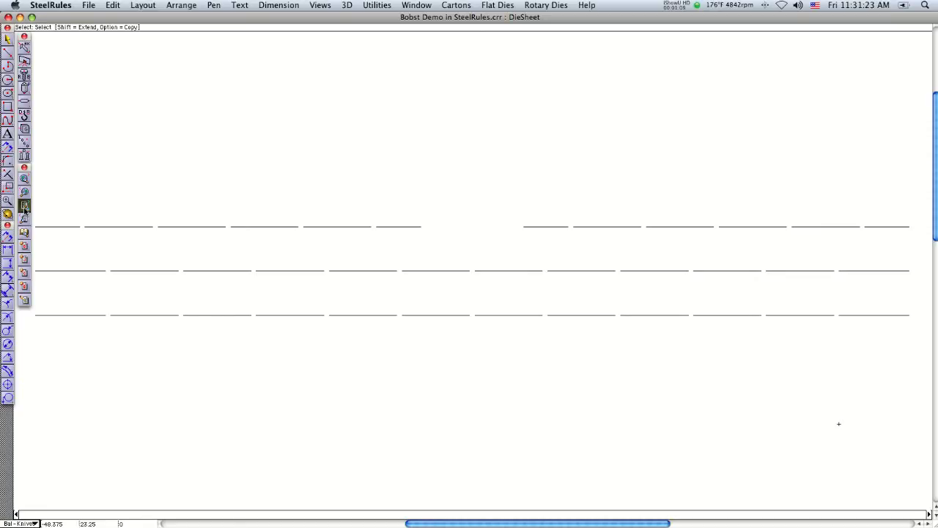
click(24, 207)
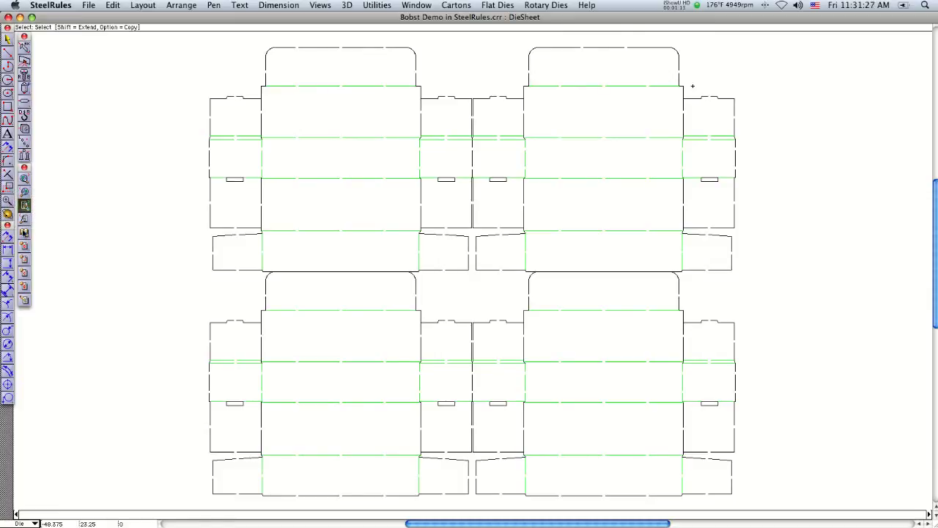
Step: Overlay every layer on the full sheet and select the 'AlphaCorr - SteelRules' title text line
click(24, 233)
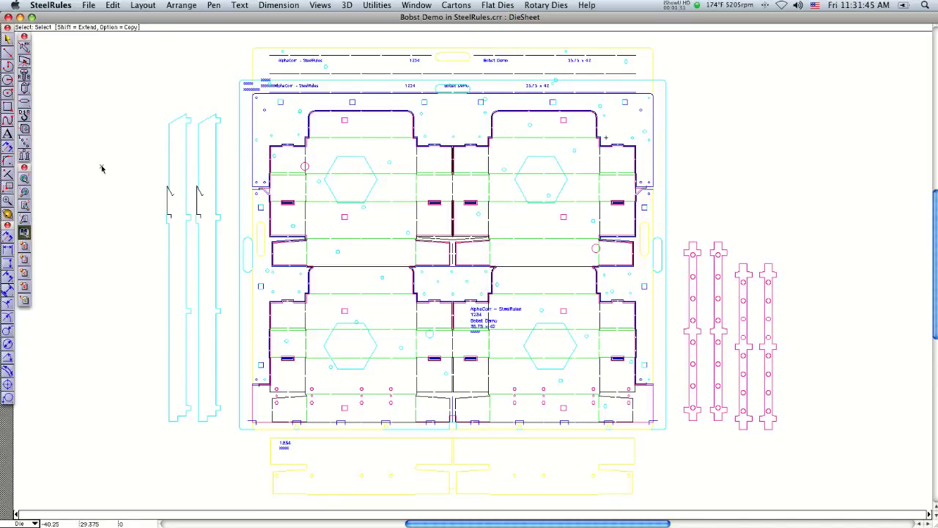
click(300, 62)
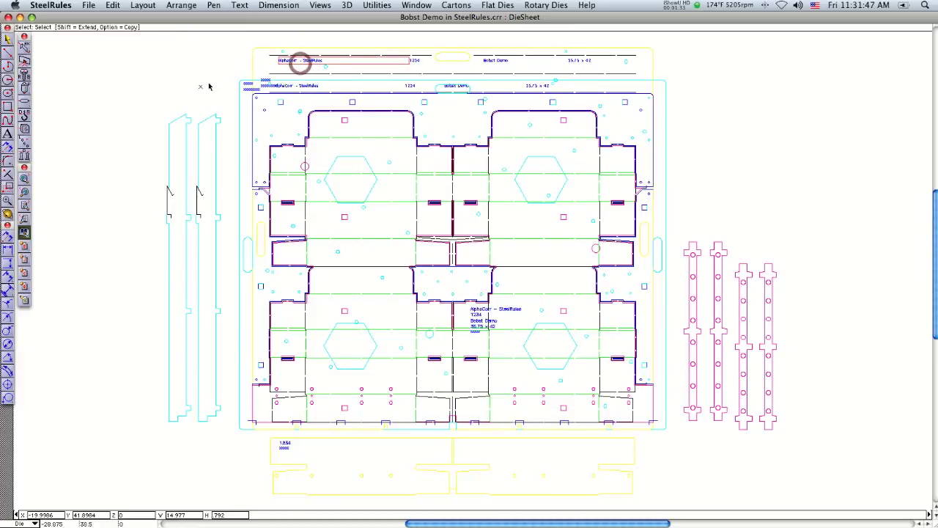